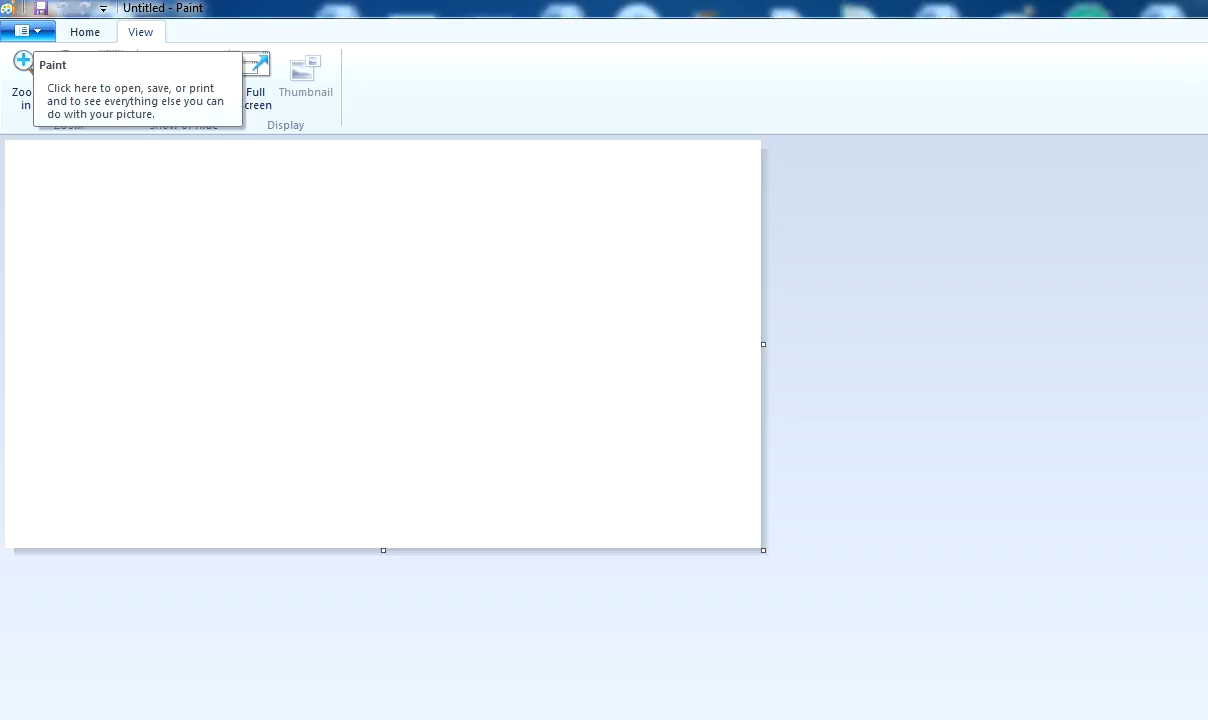
Step: Open the computer1 picture from the temp folder with the Paint menu's Open command
left_click(28, 31)
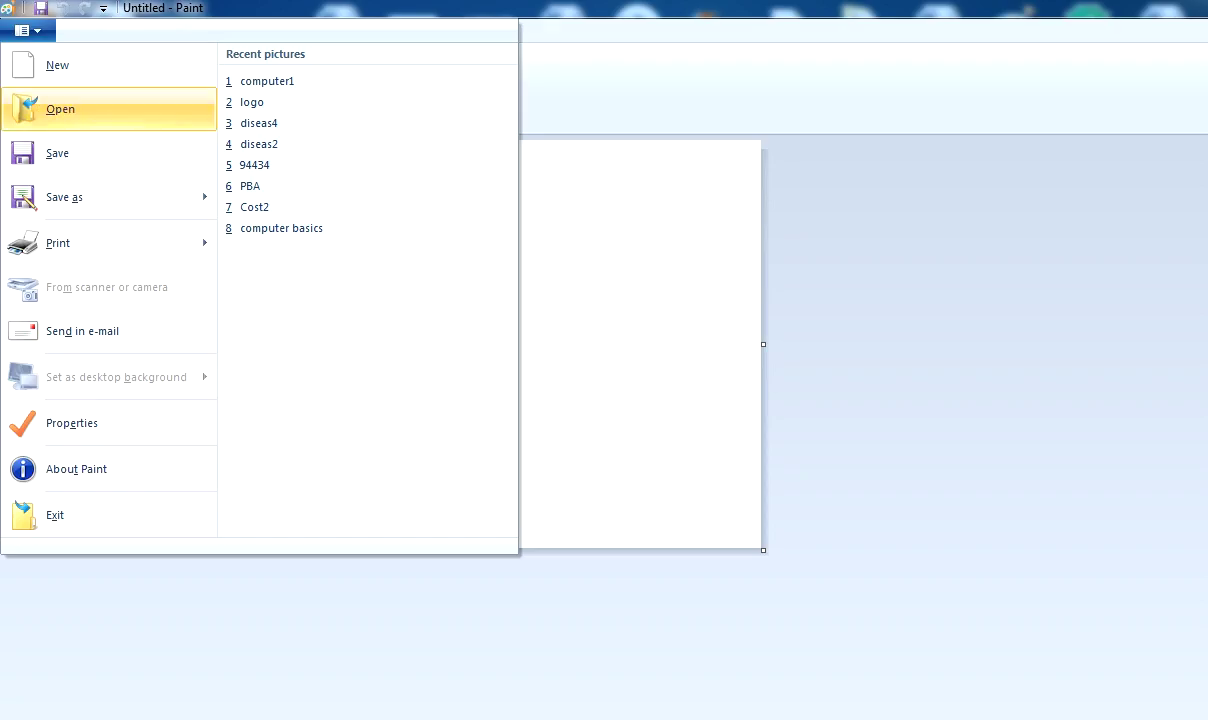
key("Return")
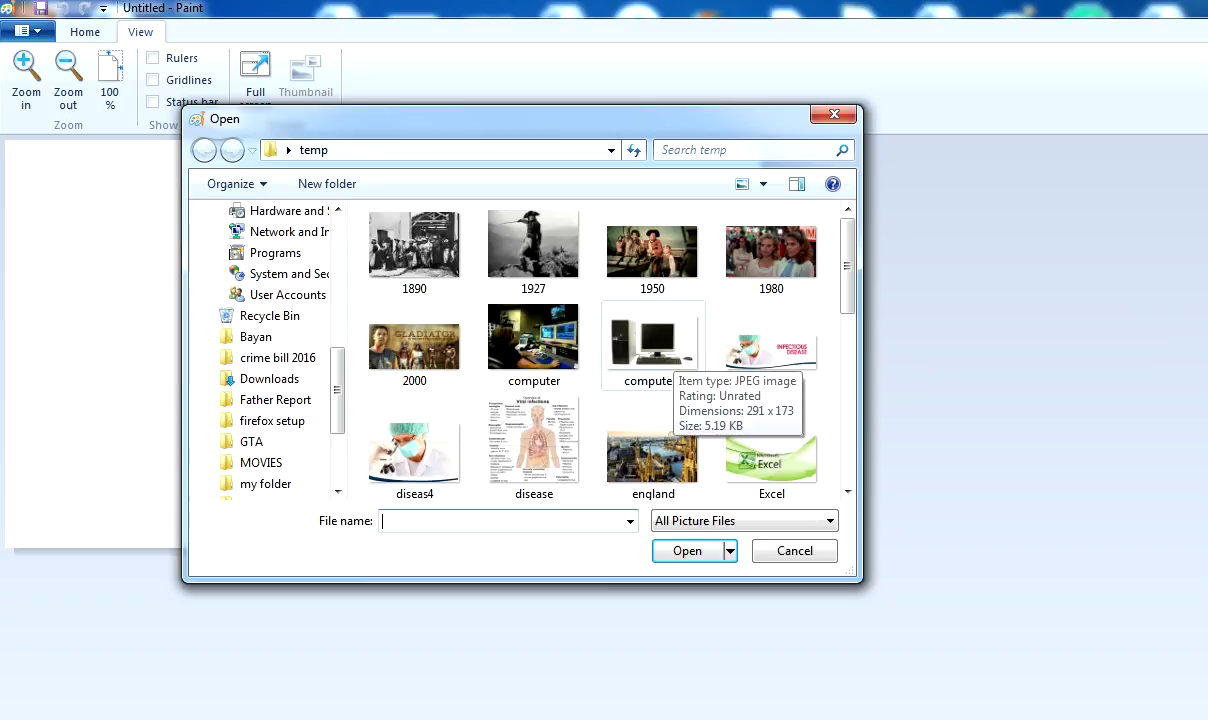
left_click(651, 345)
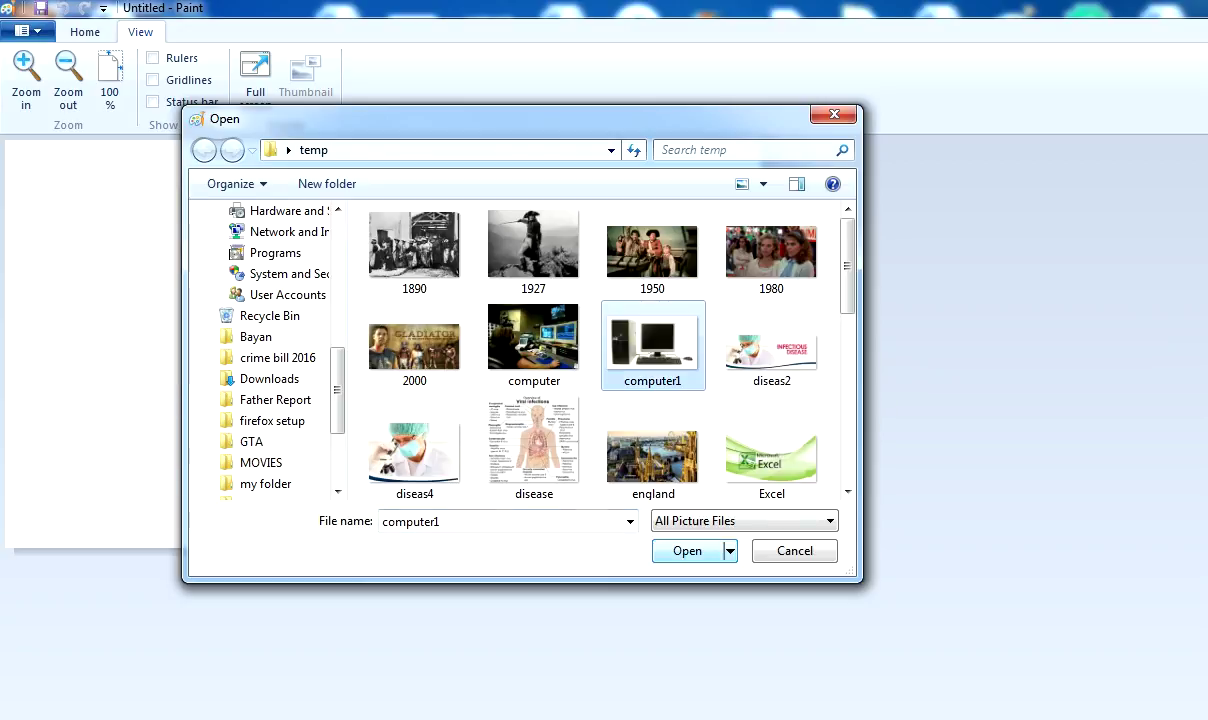
left_click(687, 551)
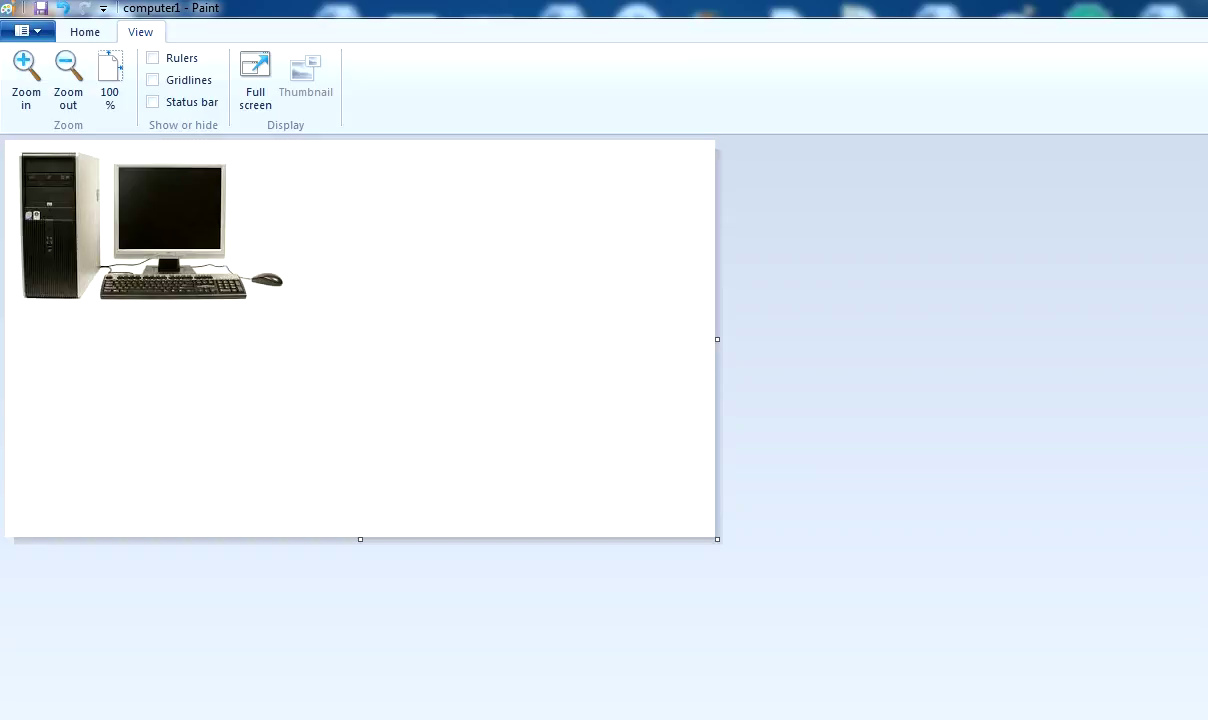
Step: Select the computer picture with a rectangular selection and resize it to 120 percent
left_click(85, 32)
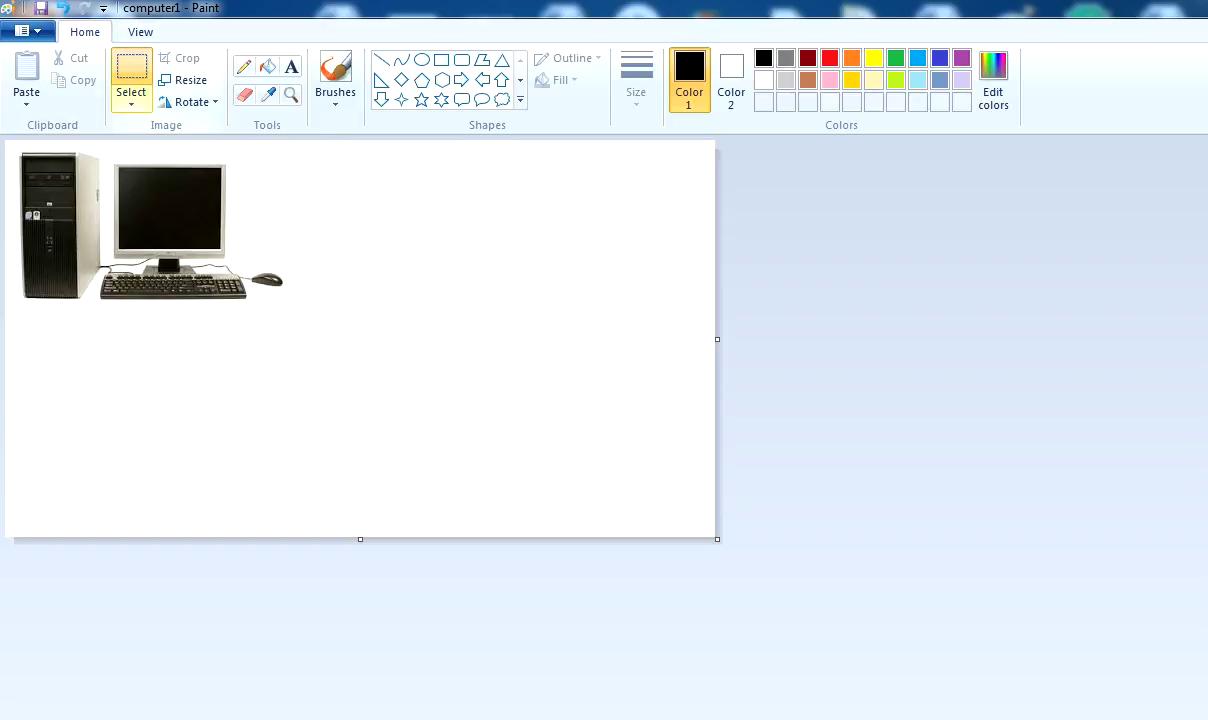
left_click(131, 72)
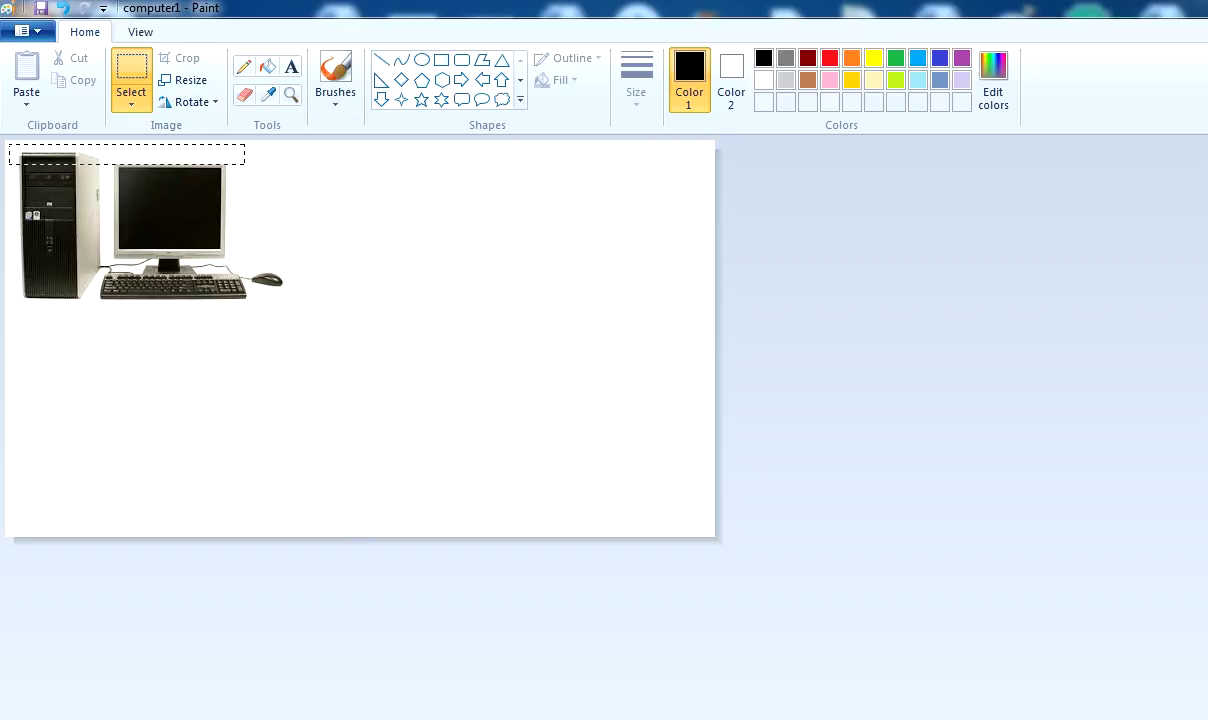
left_click_drag(304, 340, 306, 341)
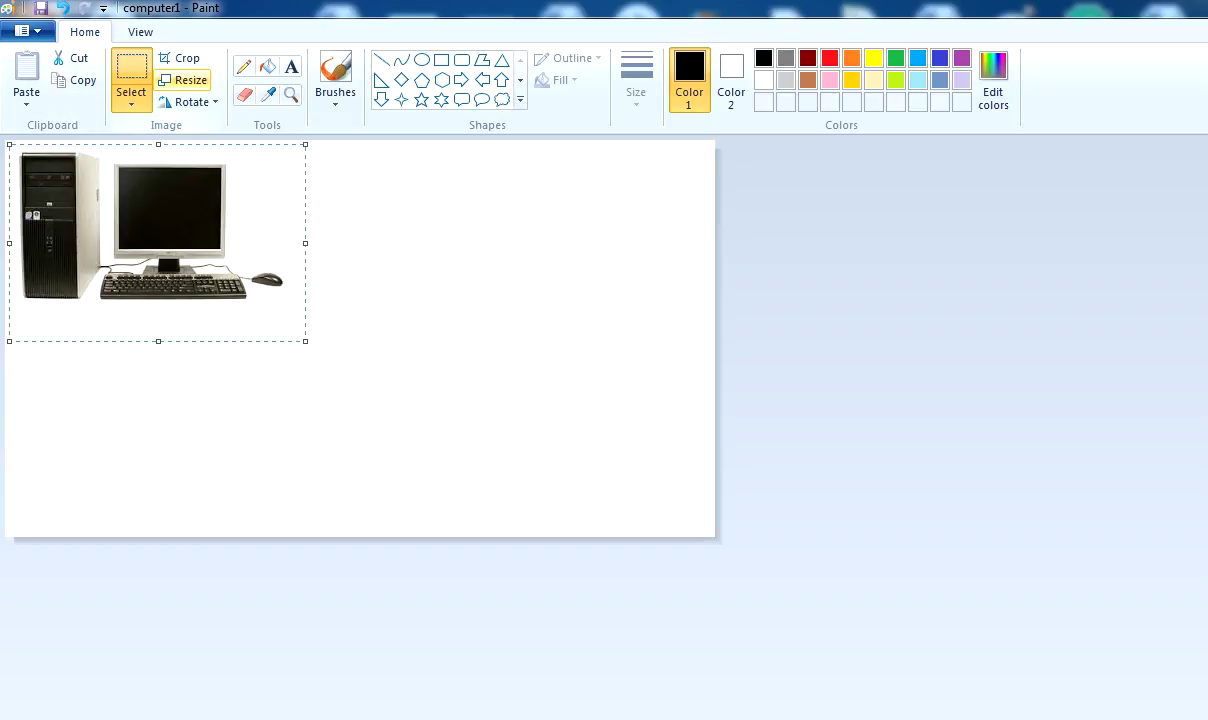
left_click(183, 80)
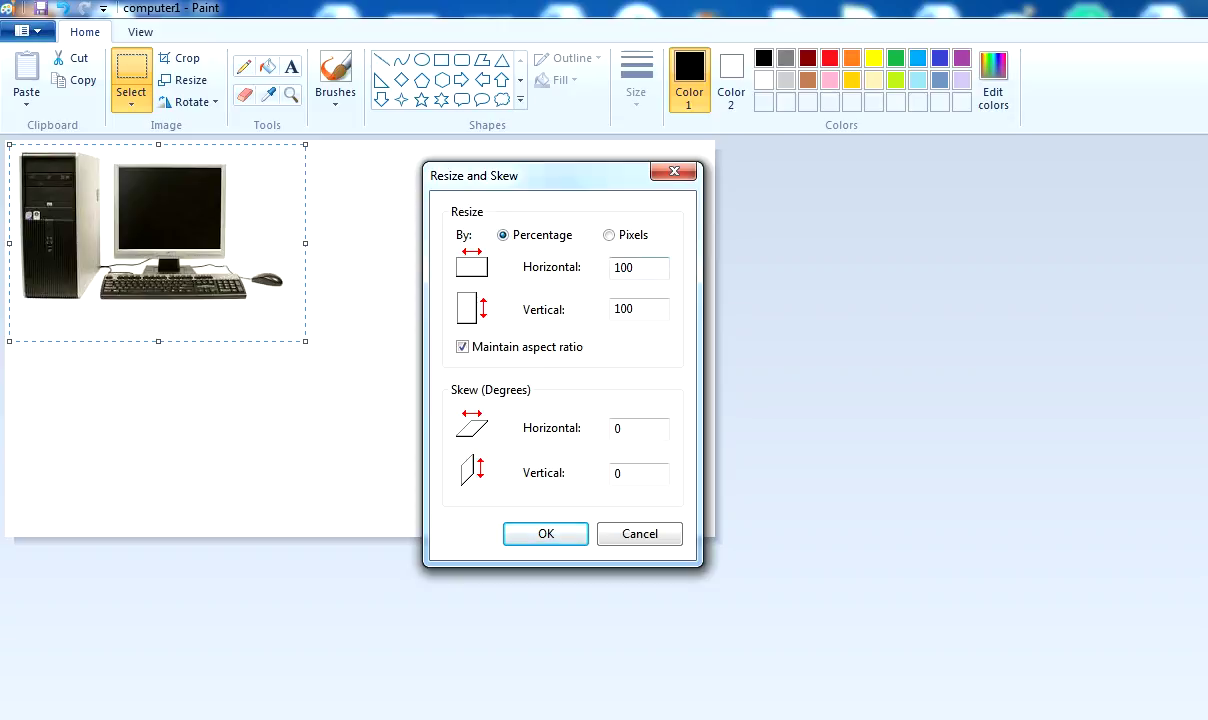
left_click(634, 267)
key("BackSpace")
type("2")
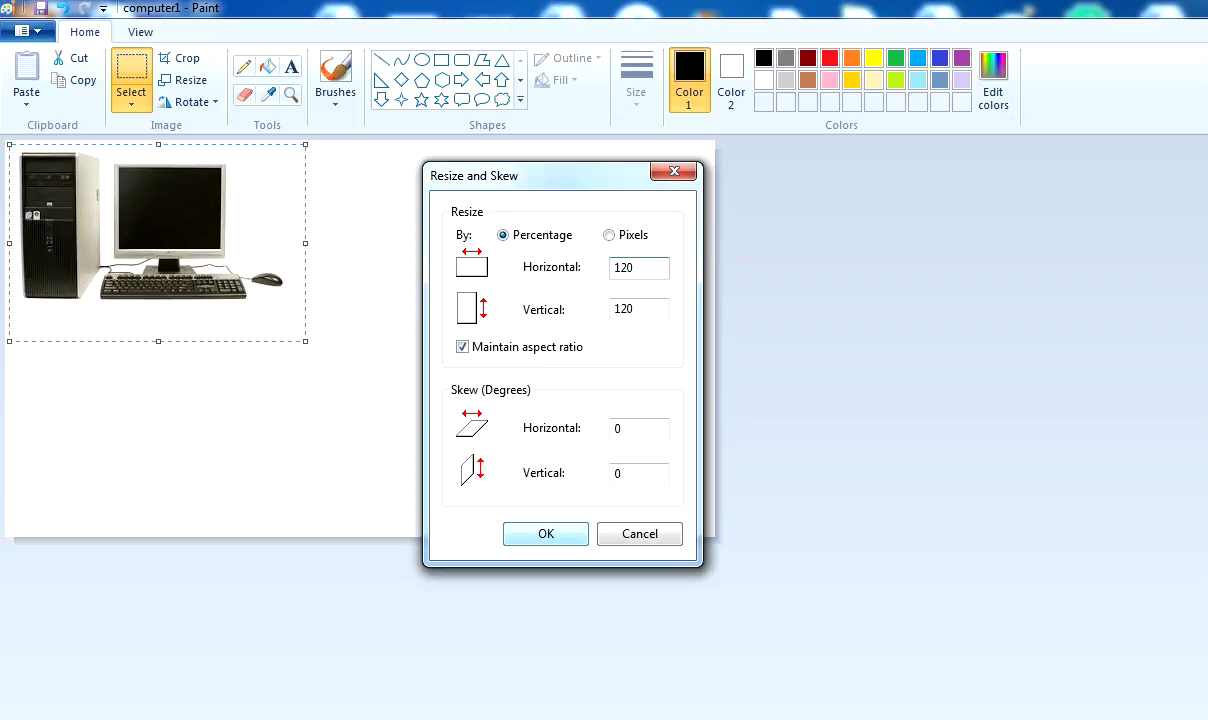
key("Return")
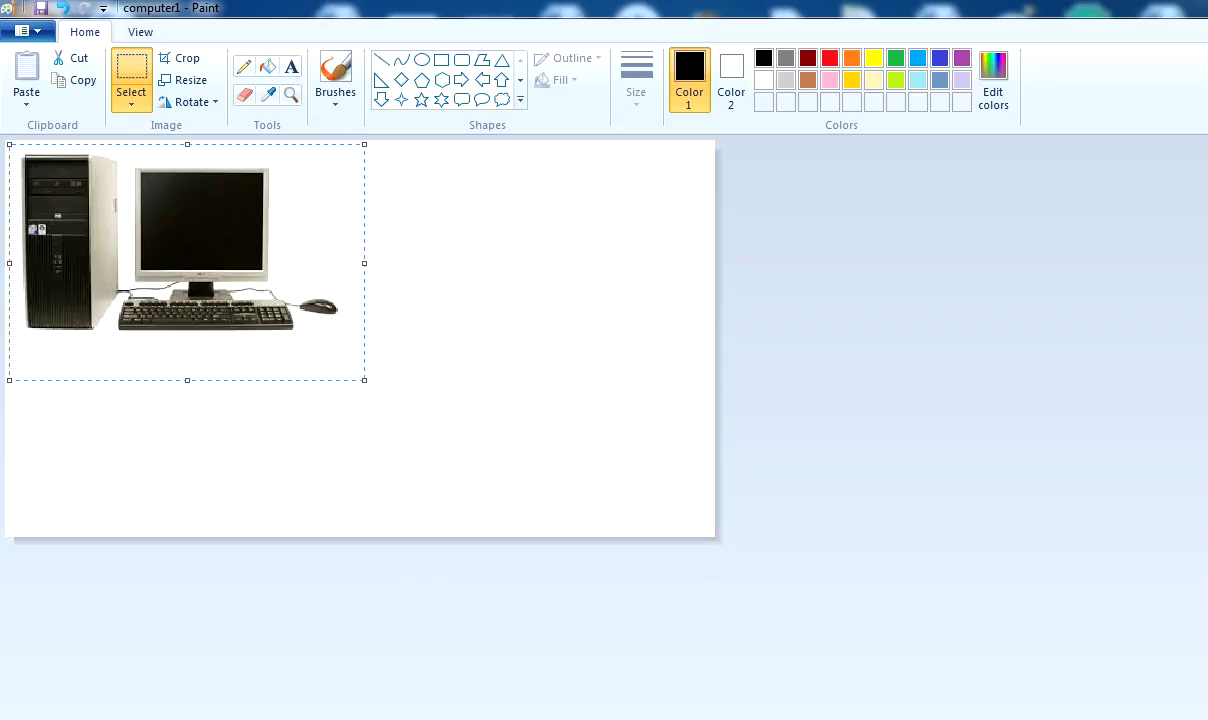
Step: Resize the selected computer picture to 140 percent
left_click(183, 80)
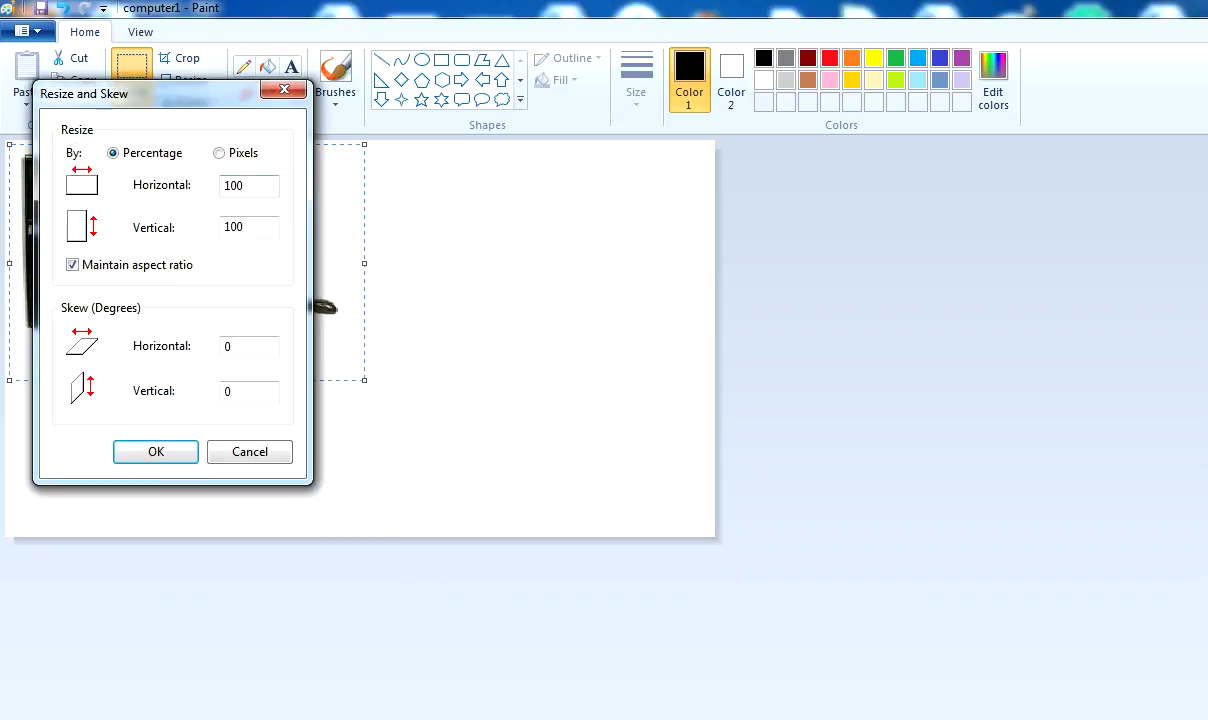
left_click(229, 185)
key("Delete")
type("4")
key("Return")
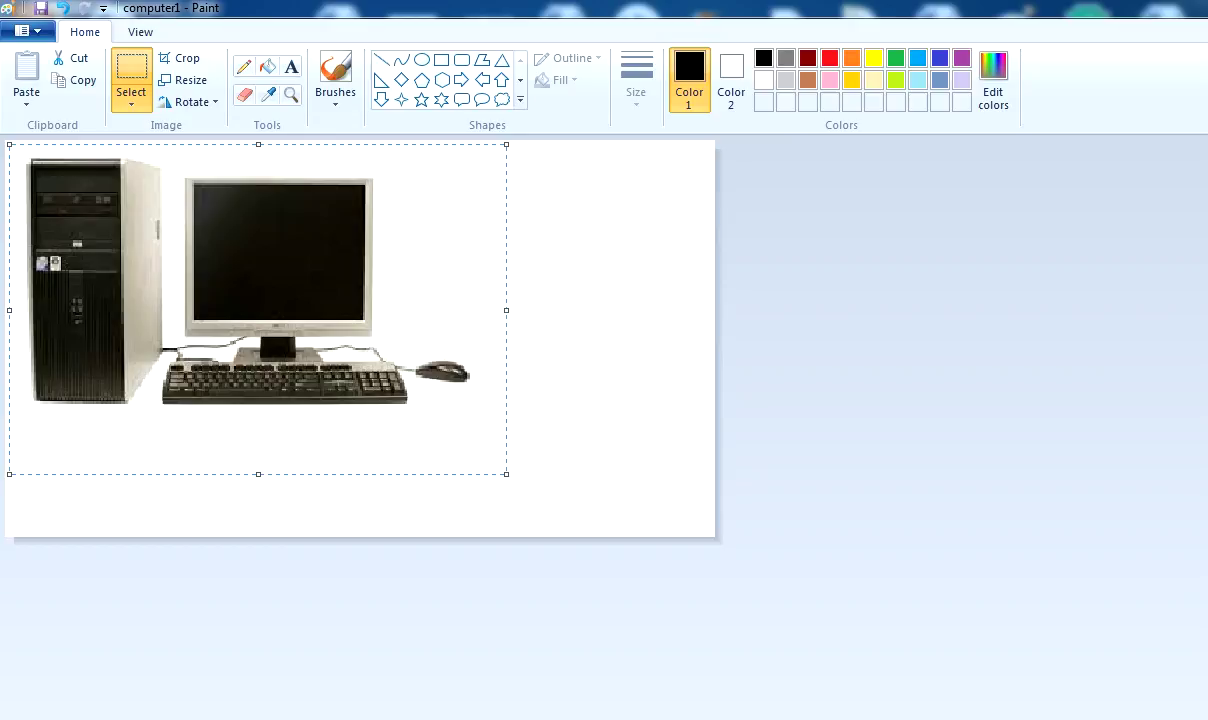
Step: Resize the picture by pixels to a horizontal width of 530
left_click(185, 80)
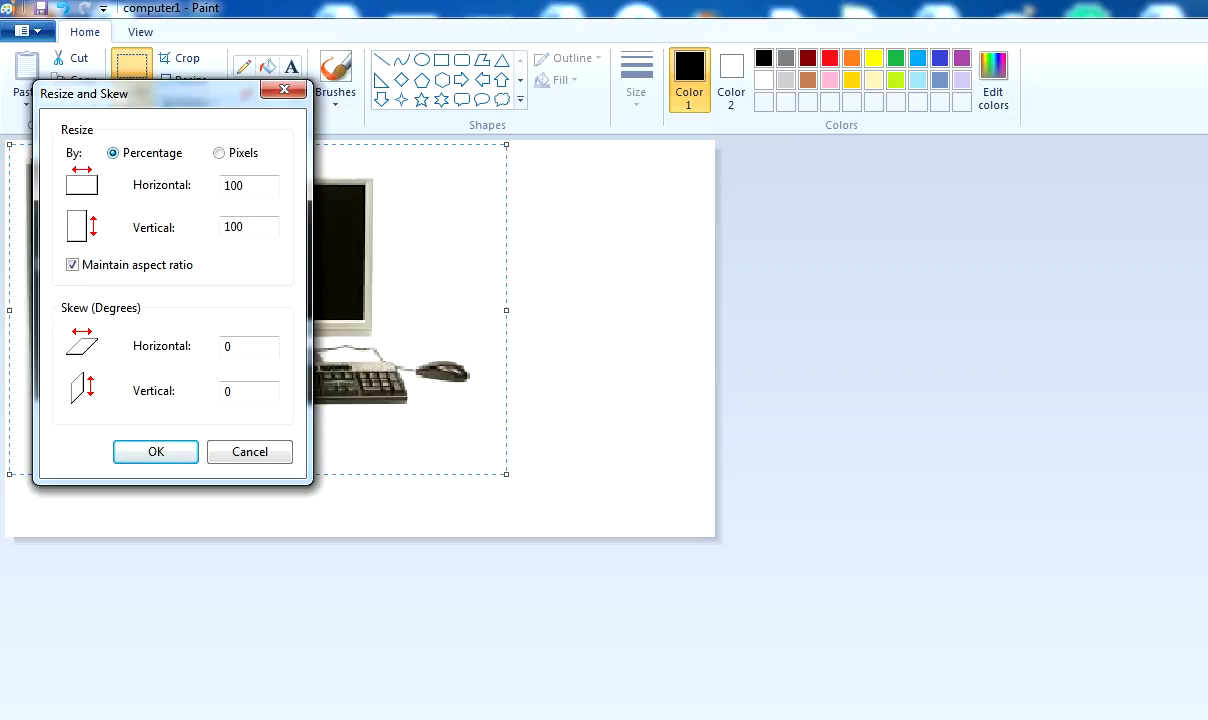
left_click(219, 153)
left_click(240, 185)
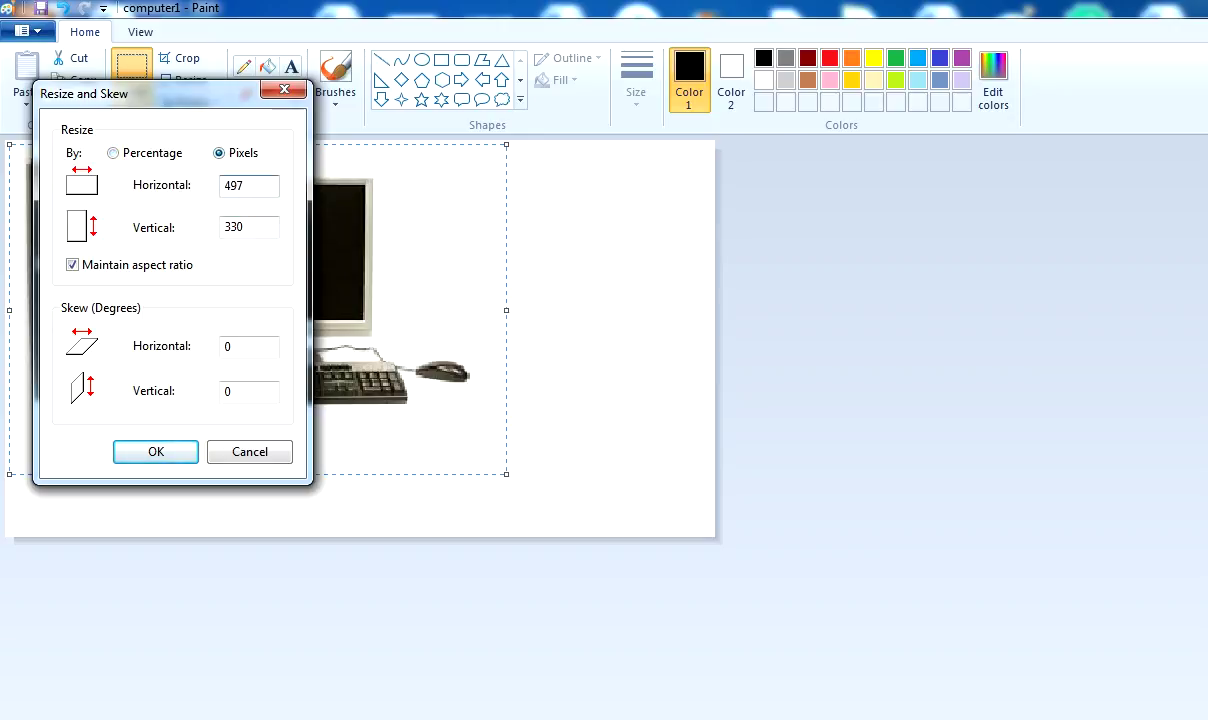
key("BackSpace")
key("BackSpace")
key("BackSpace")
type("530")
key("Return")
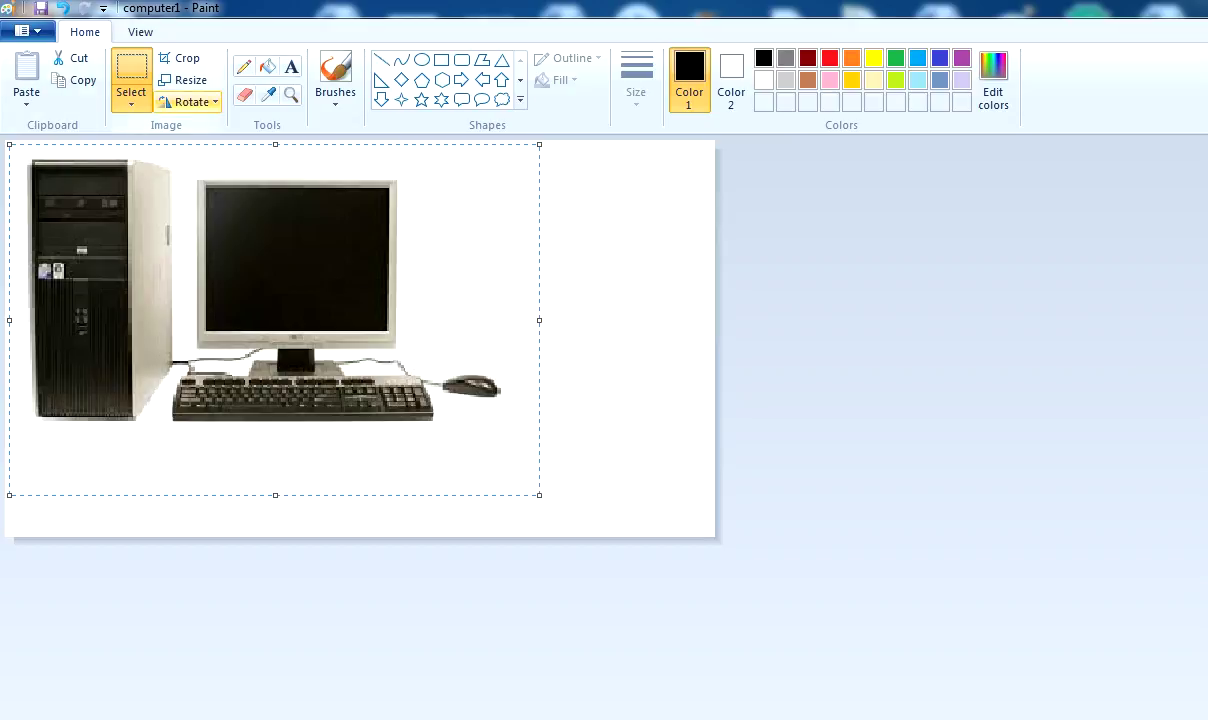
Step: Apply a 40-degree horizontal skew to the computer picture using Ctrl+W
left_click(186, 101)
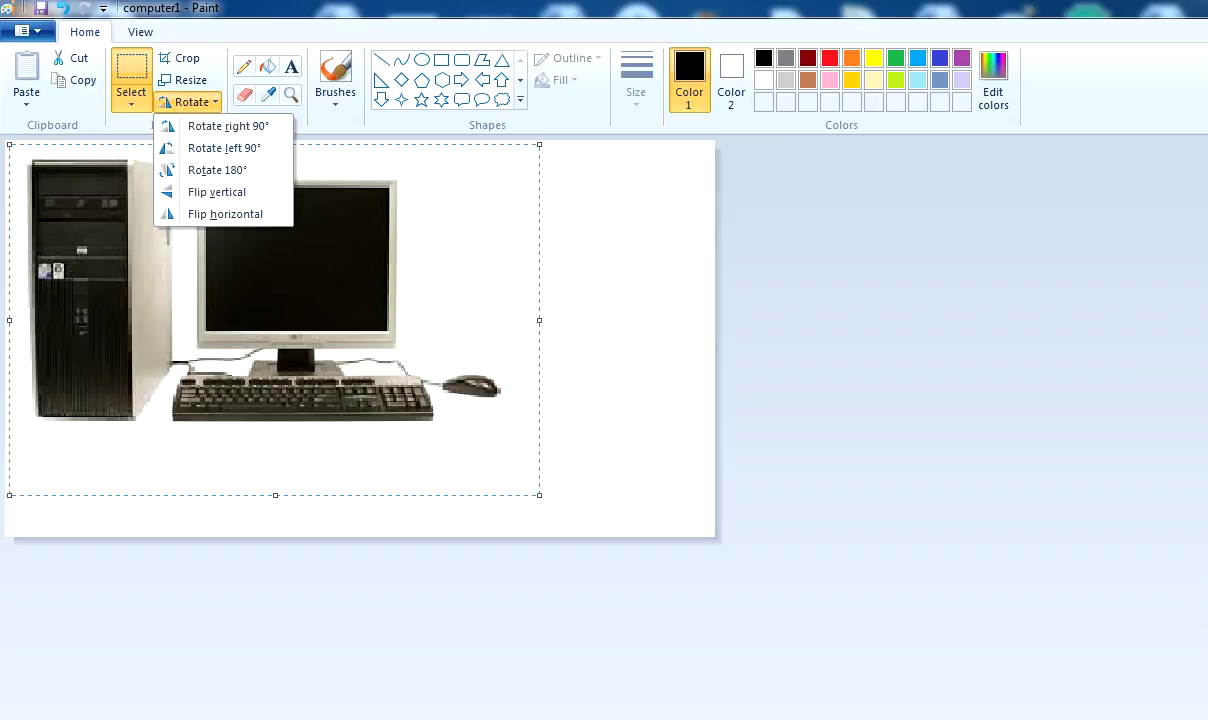
key("ctrl+w")
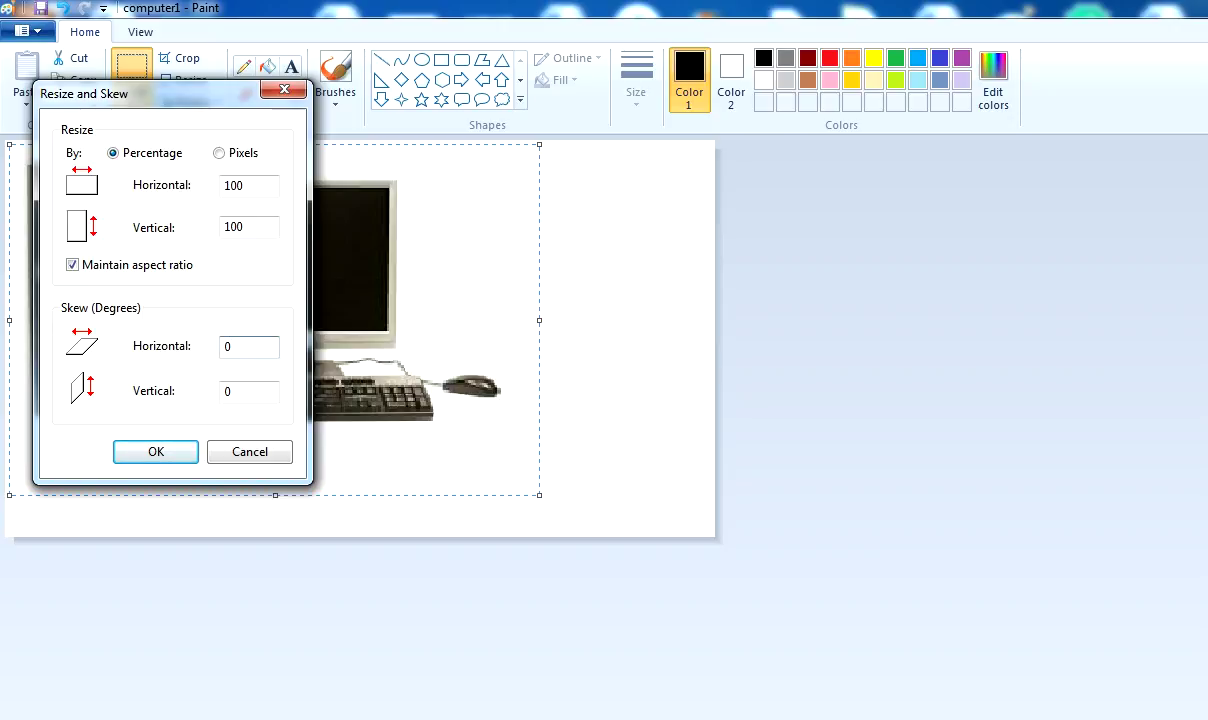
key("BackSpace")
type("40")
key("Return")
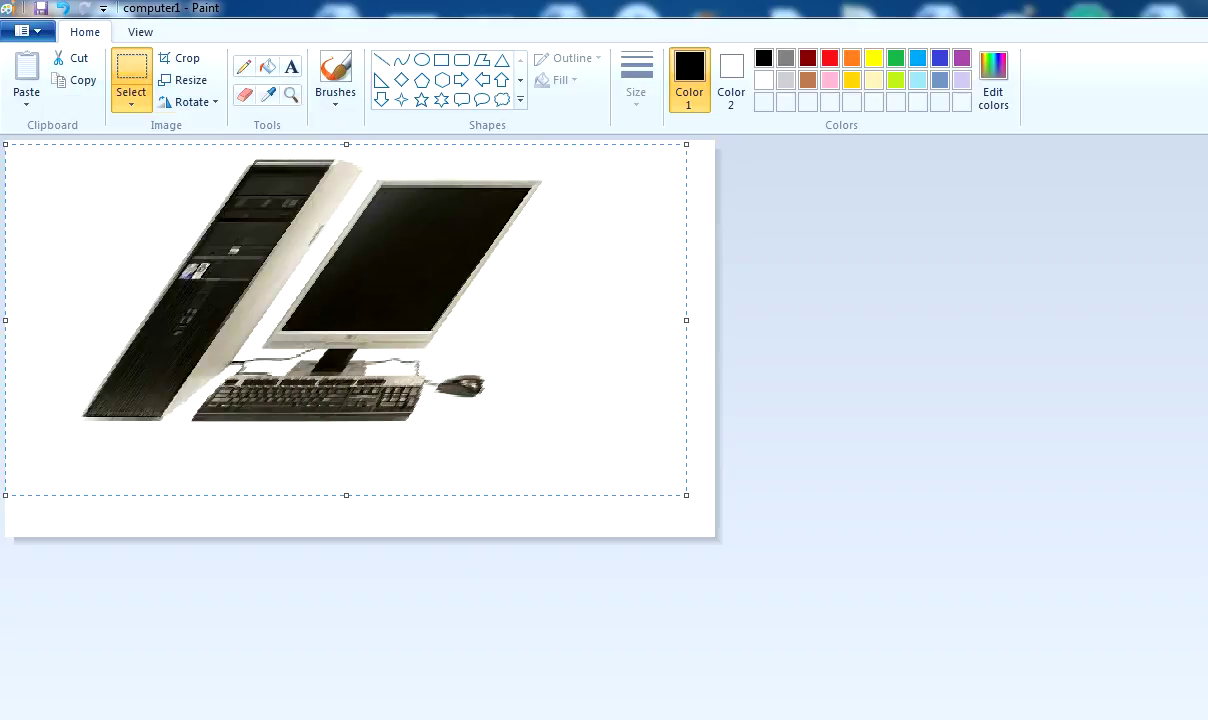
Step: Enter a 30-degree vertical skew in the Resize and Skew dialog
left_click(183, 80)
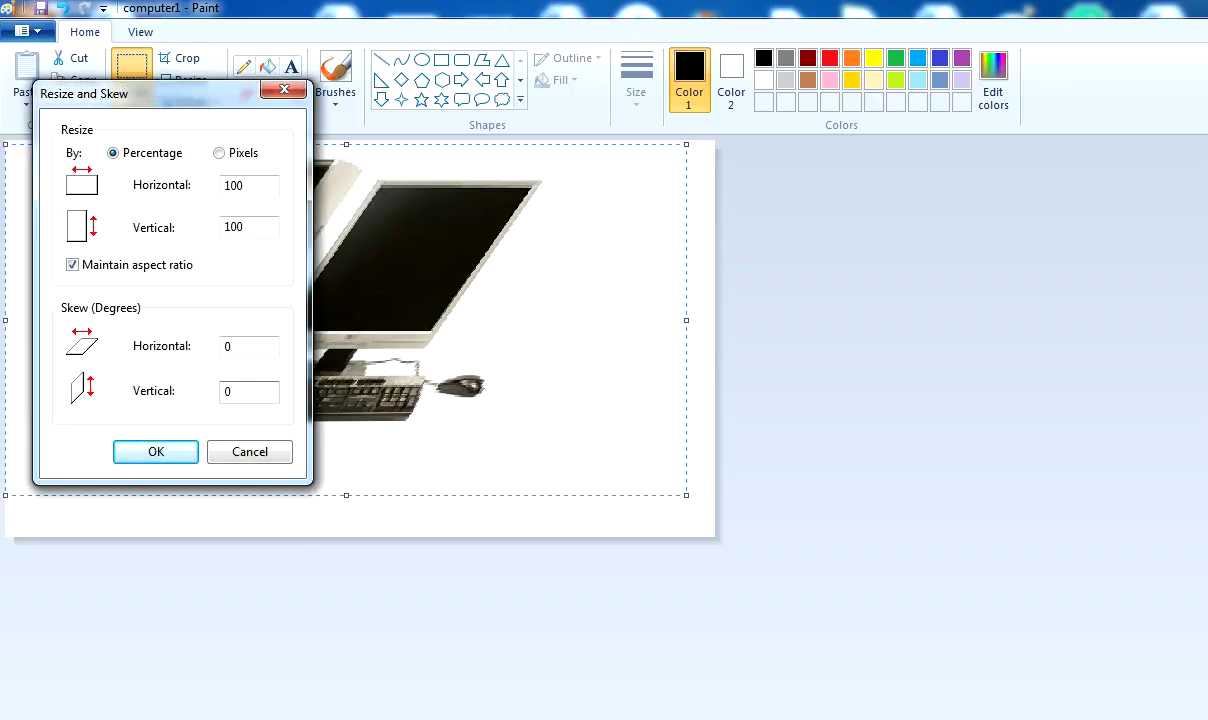
left_click(240, 391)
key("BackSpace")
type("30")
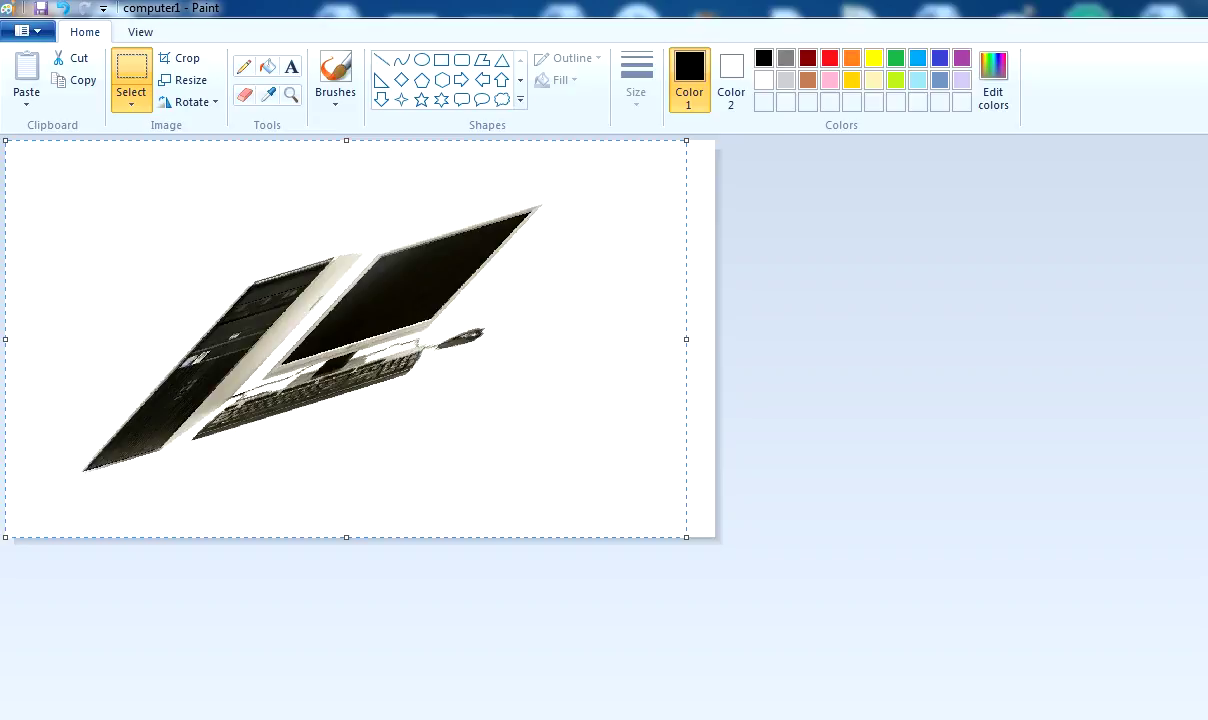
Step: Reopen the original computer1 without saving the skew edits, and enlarge the canvas
left_click(27, 30)
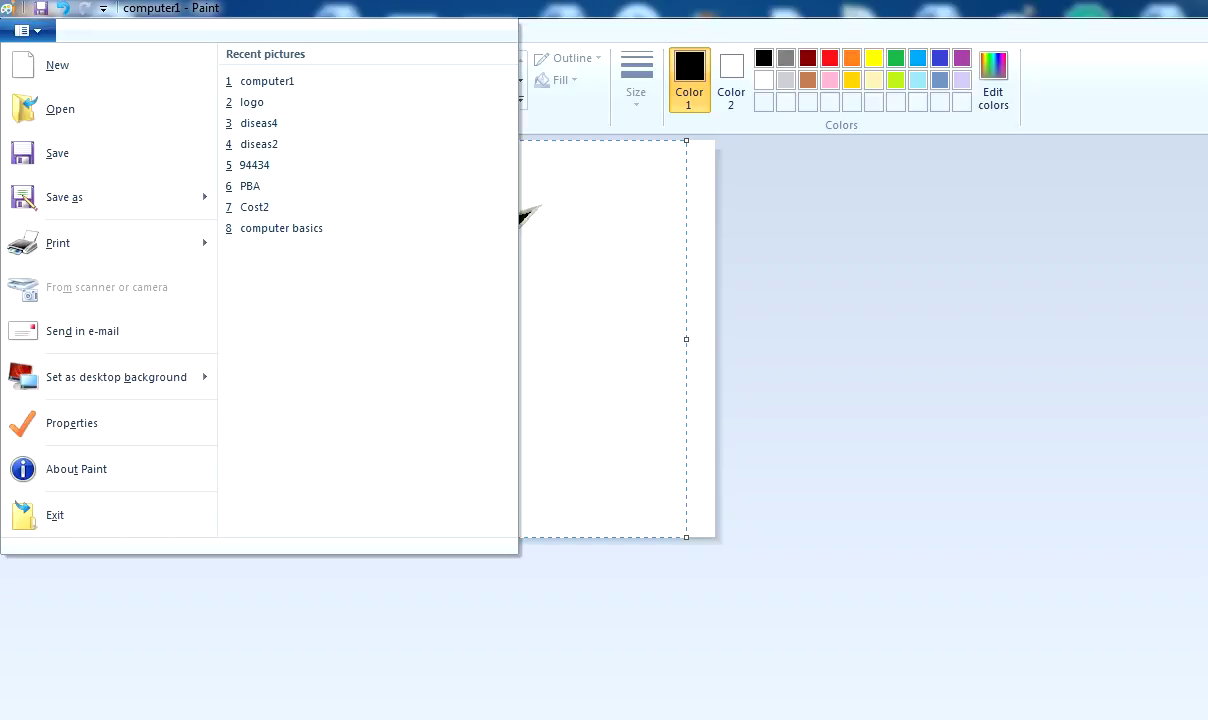
left_click(60, 109)
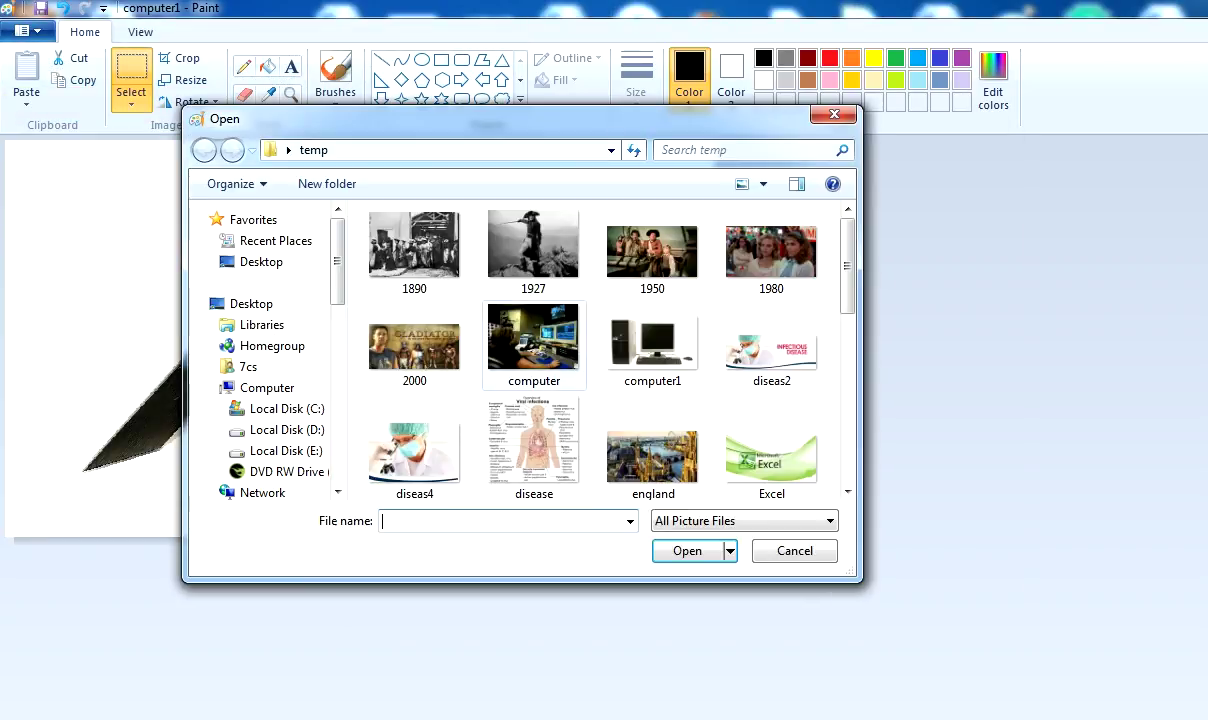
left_click(652, 340)
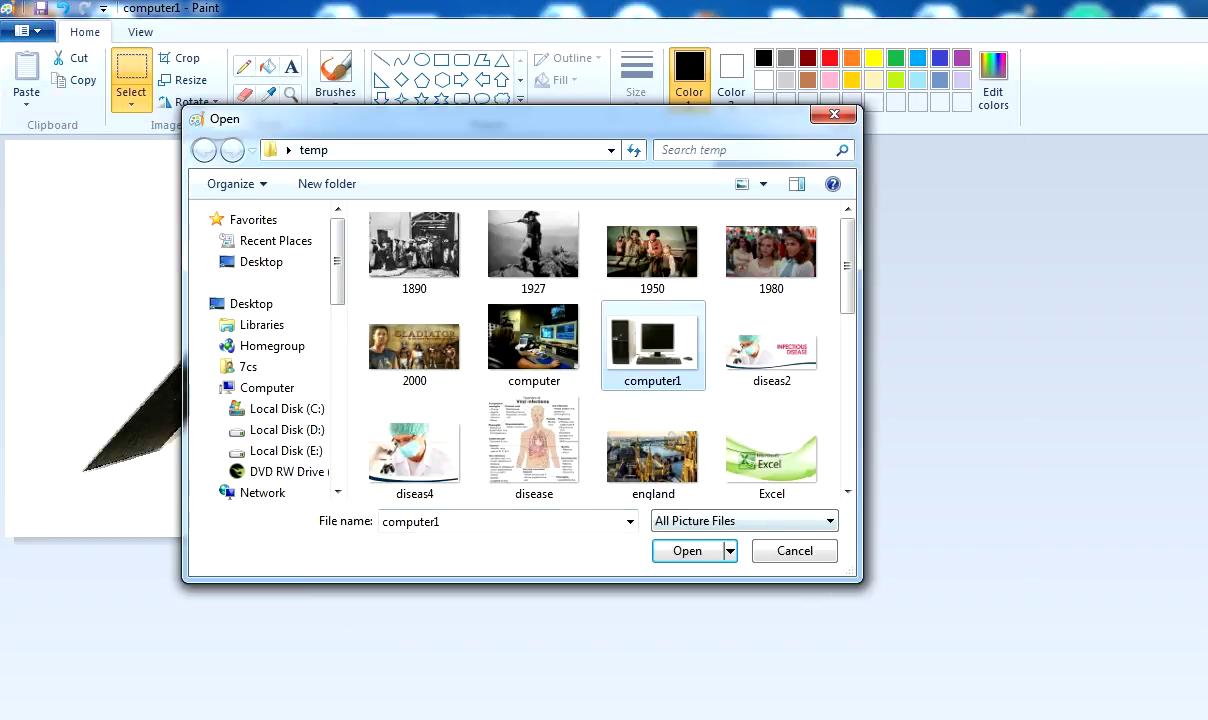
key("Return")
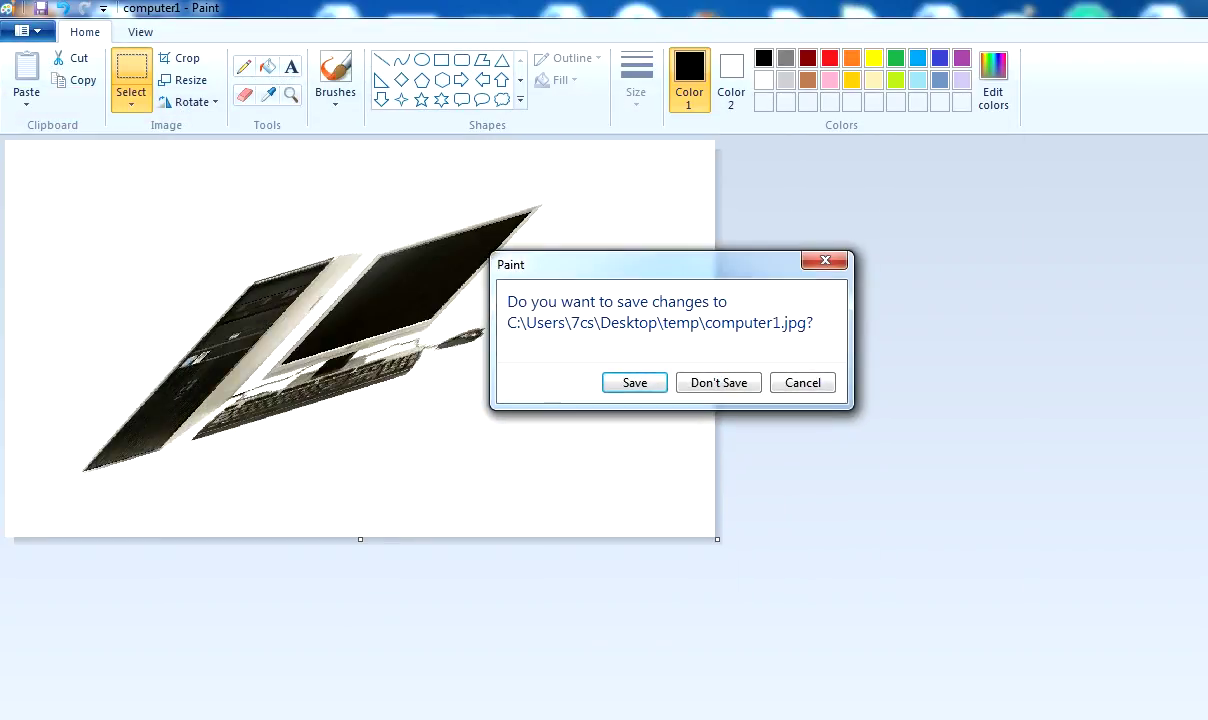
key("Return")
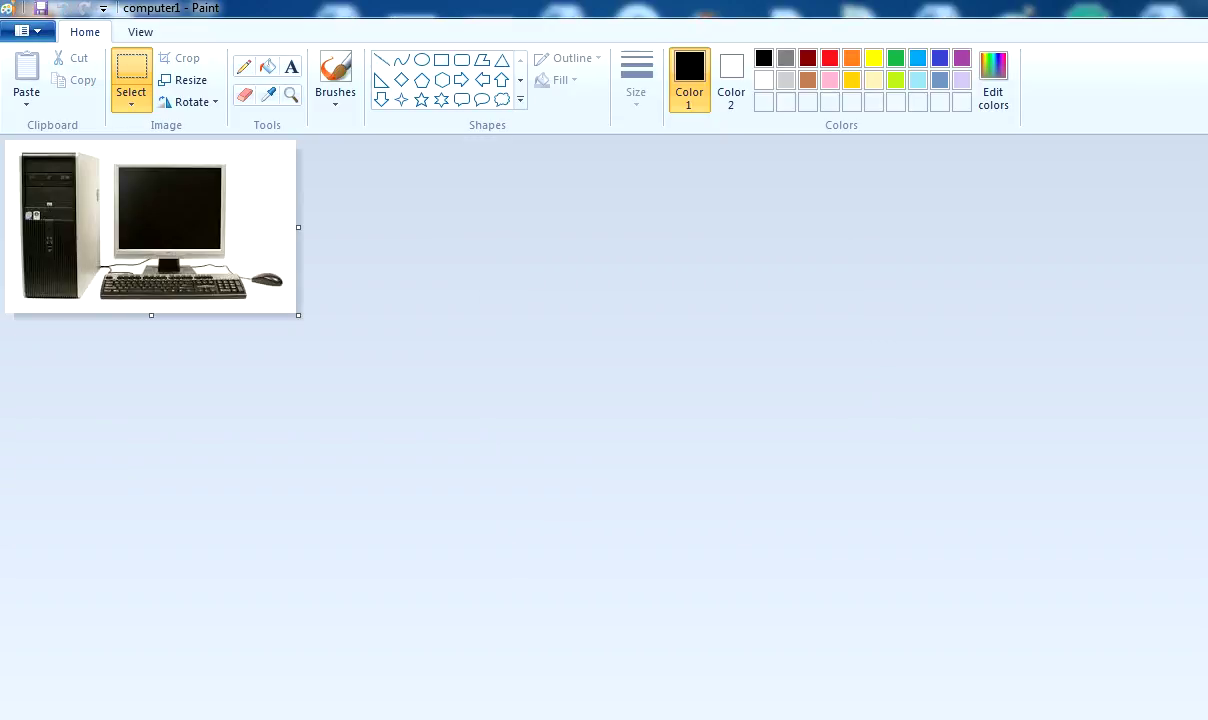
left_click_drag(298, 315, 553, 440)
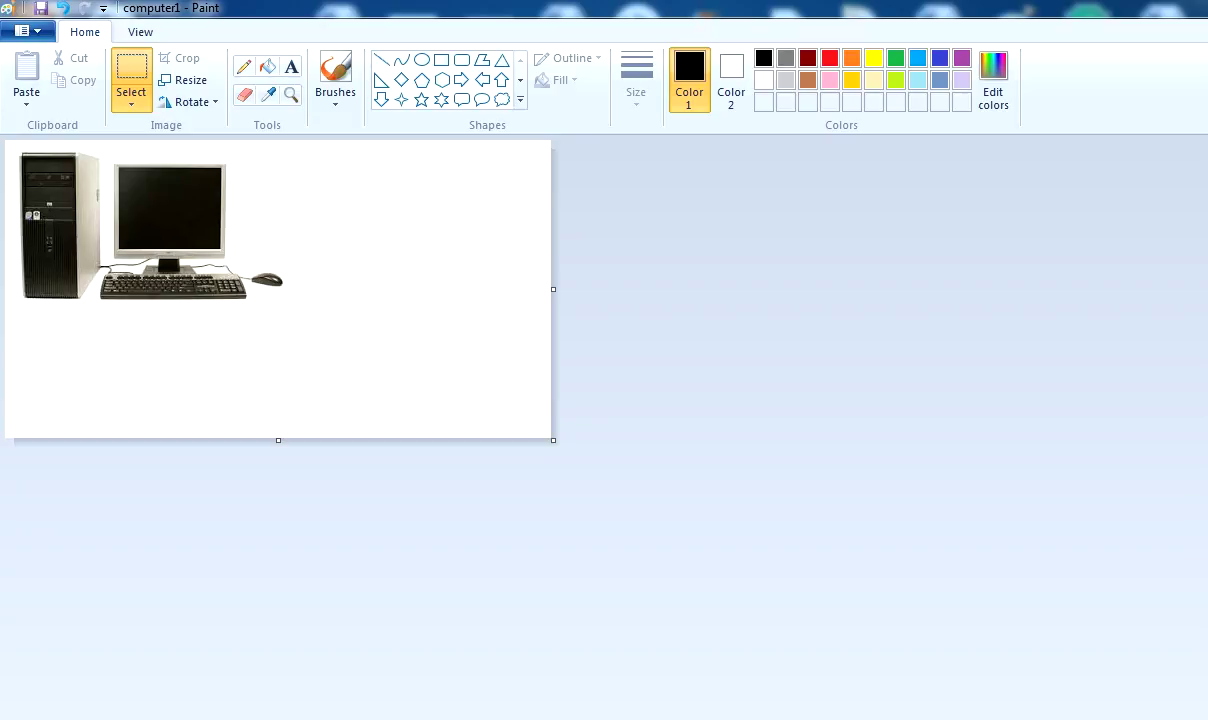
Step: Review the Set as desktop background choices Fill, Tile and Center, then close the menu
left_click(27, 30)
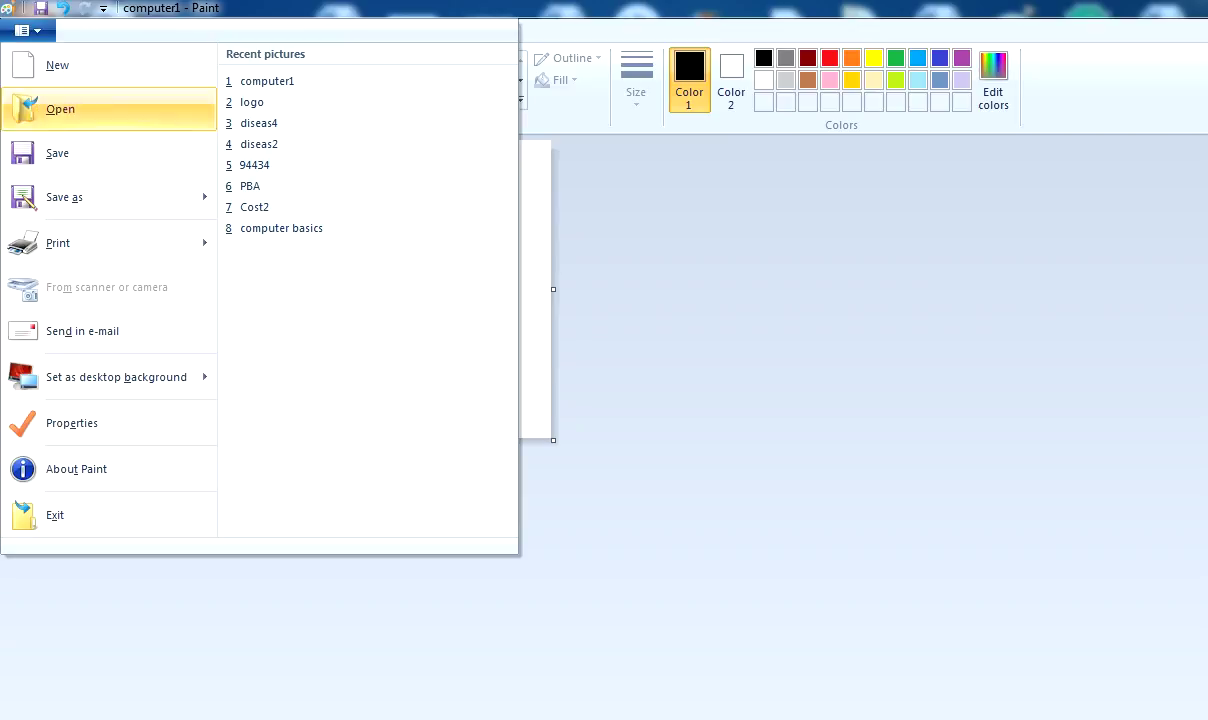
mouse_move(116, 377)
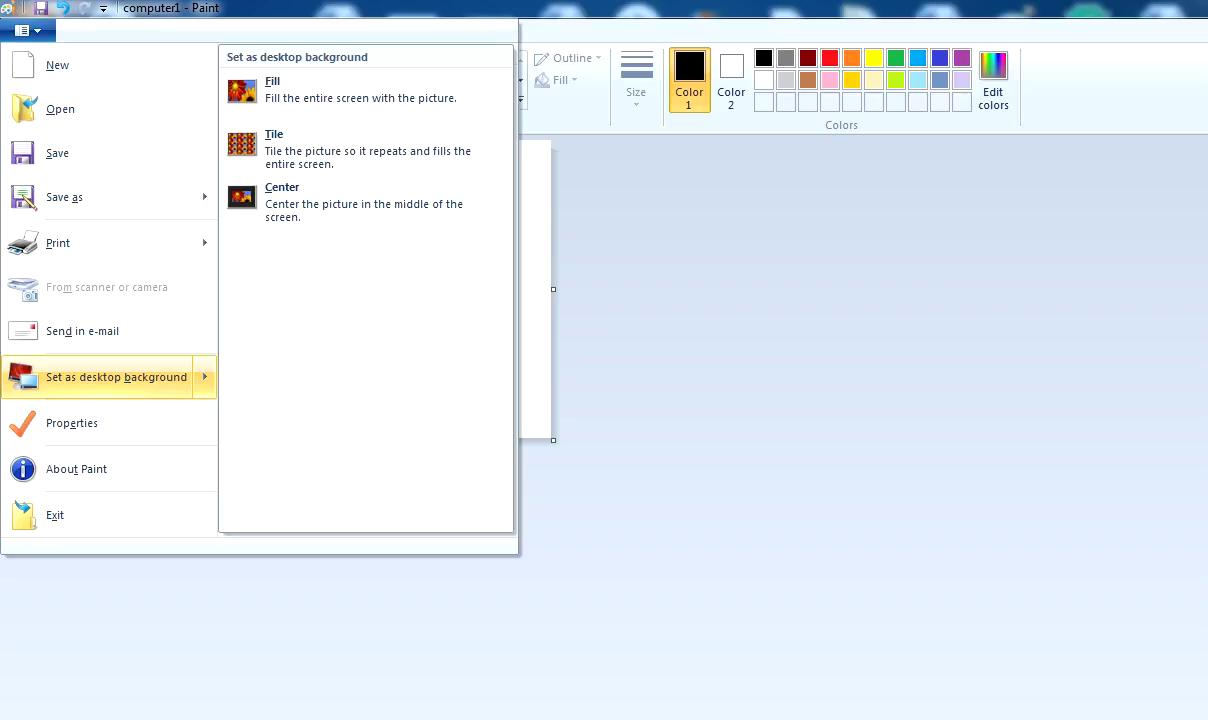
key("Escape")
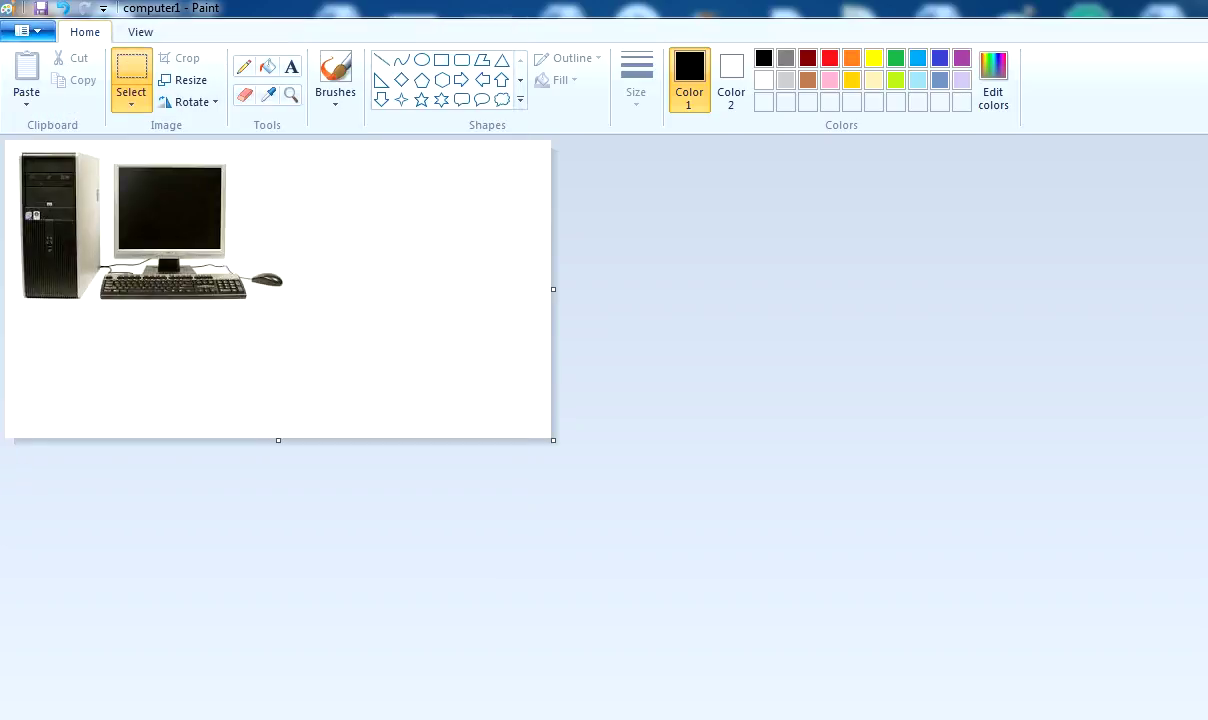
key("alt+f")
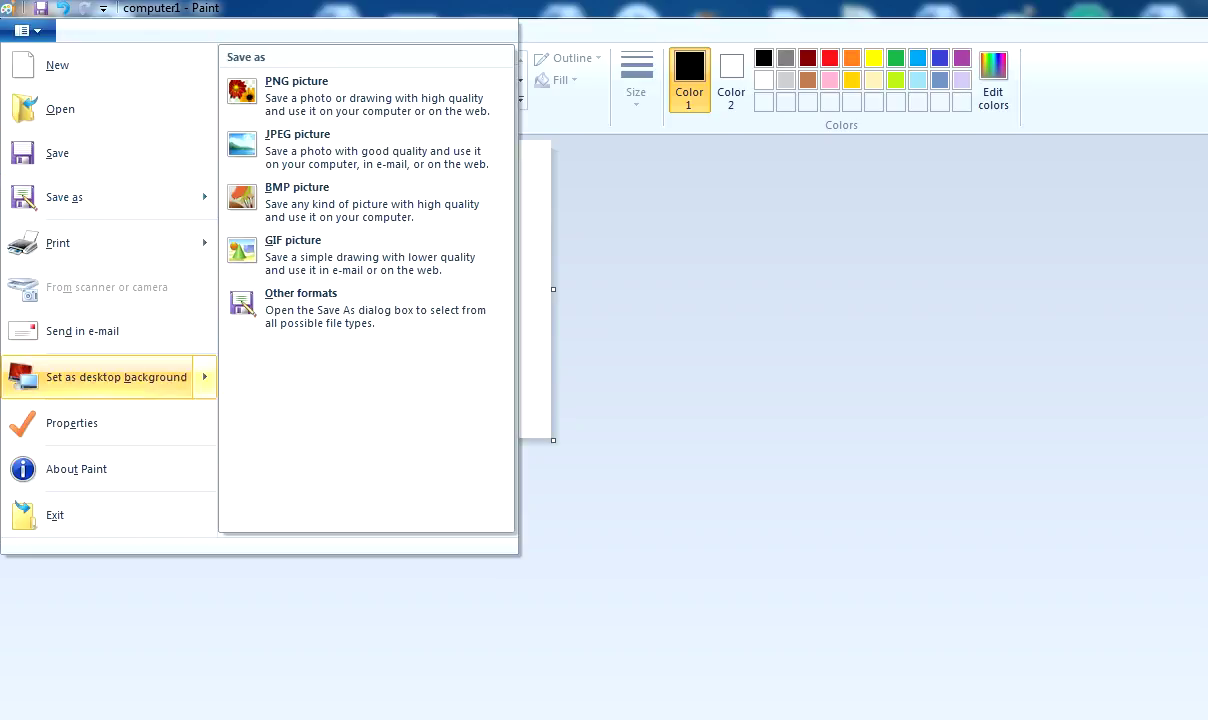
mouse_move(165, 380)
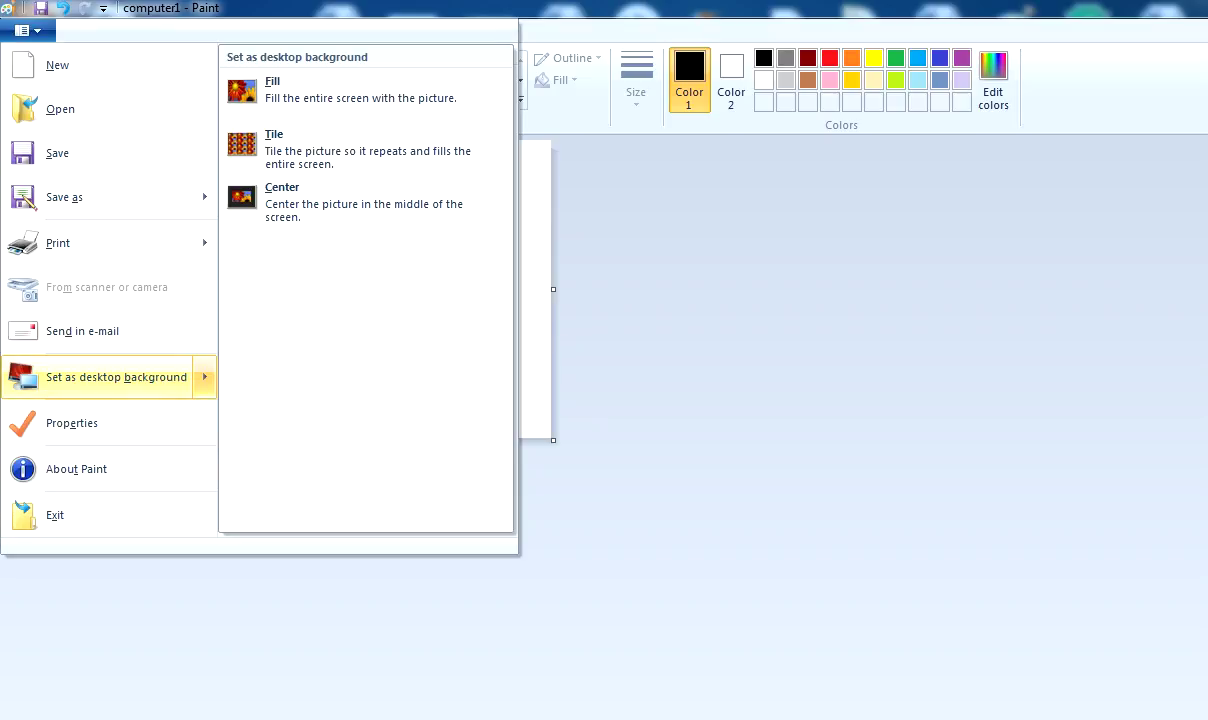
key("Escape")
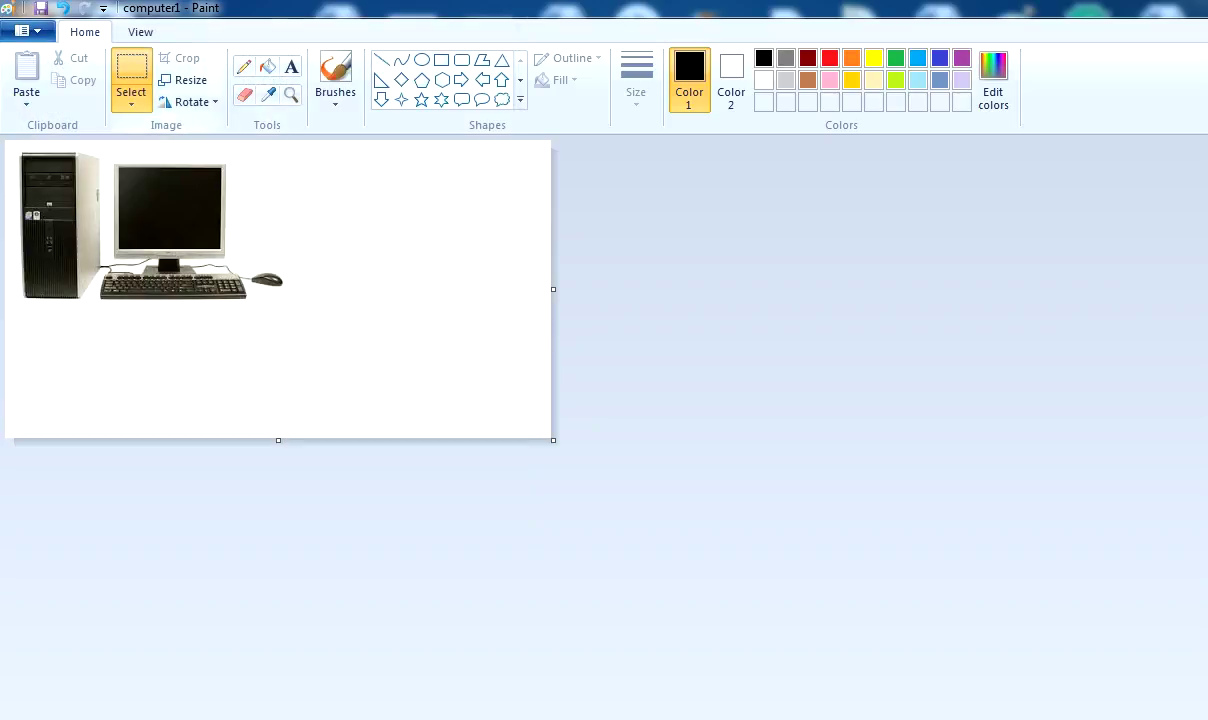
Step: Switch to the View tab to show the zoom and display options
left_click(140, 32)
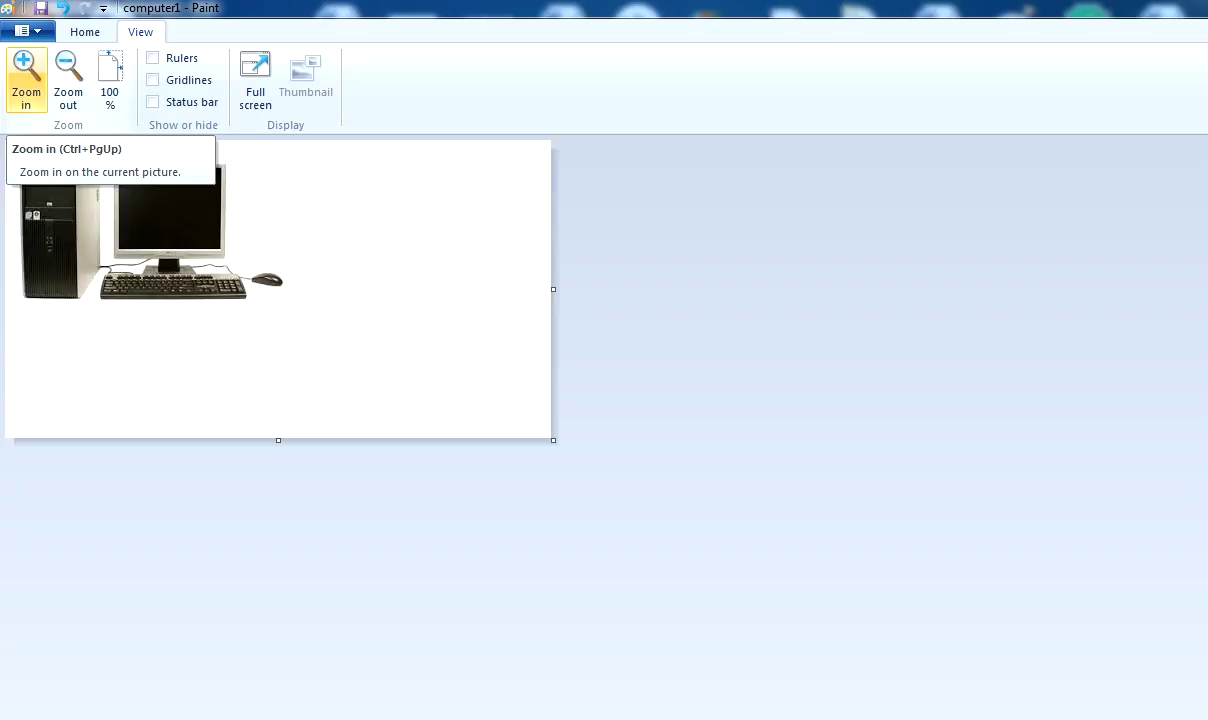
left_click(26, 78)
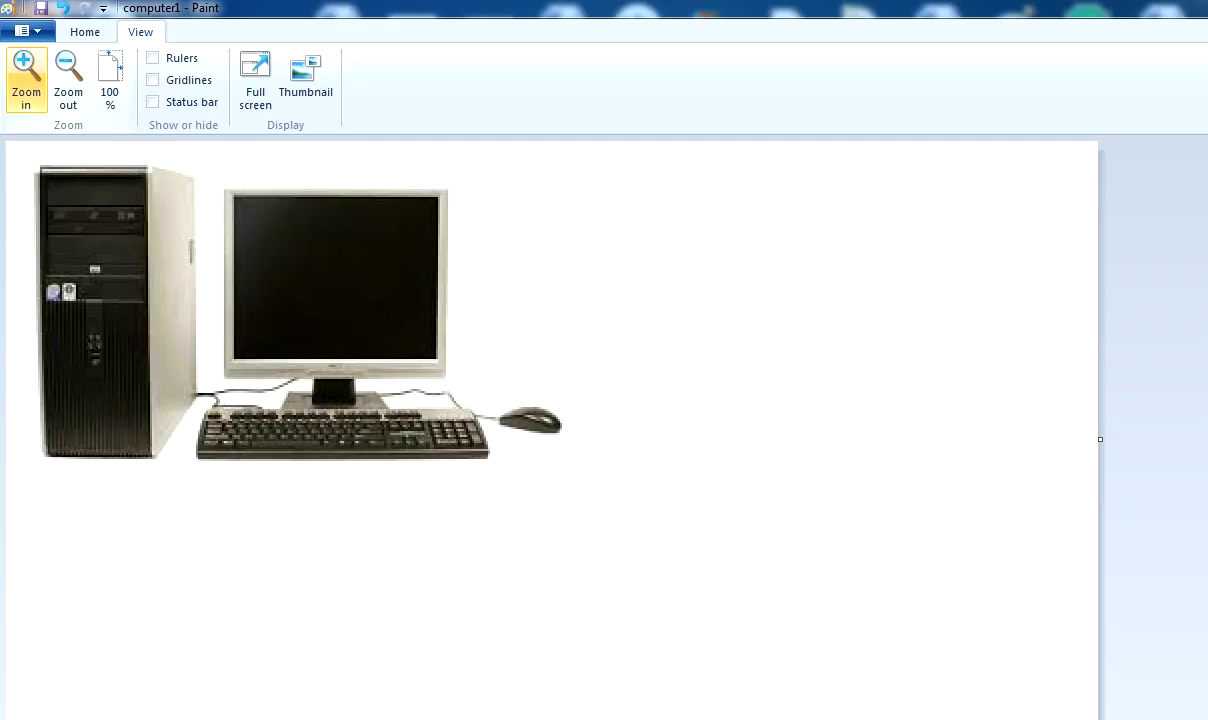
left_click(26, 78)
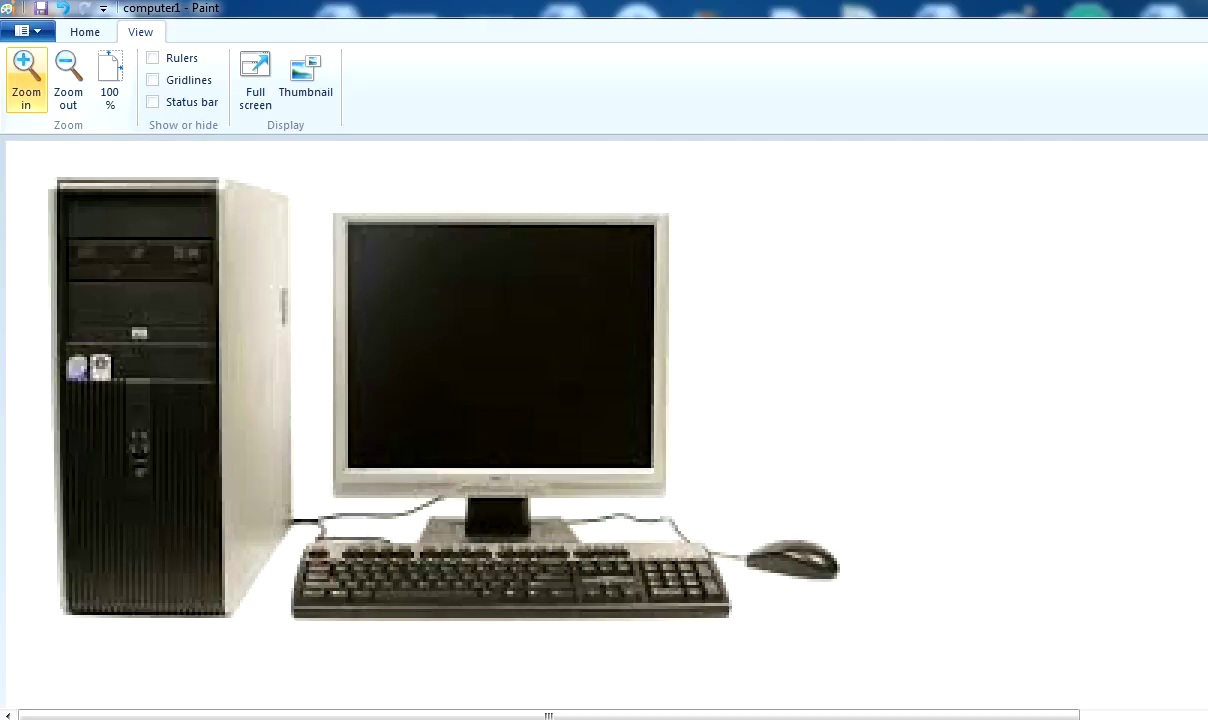
left_click(26, 78)
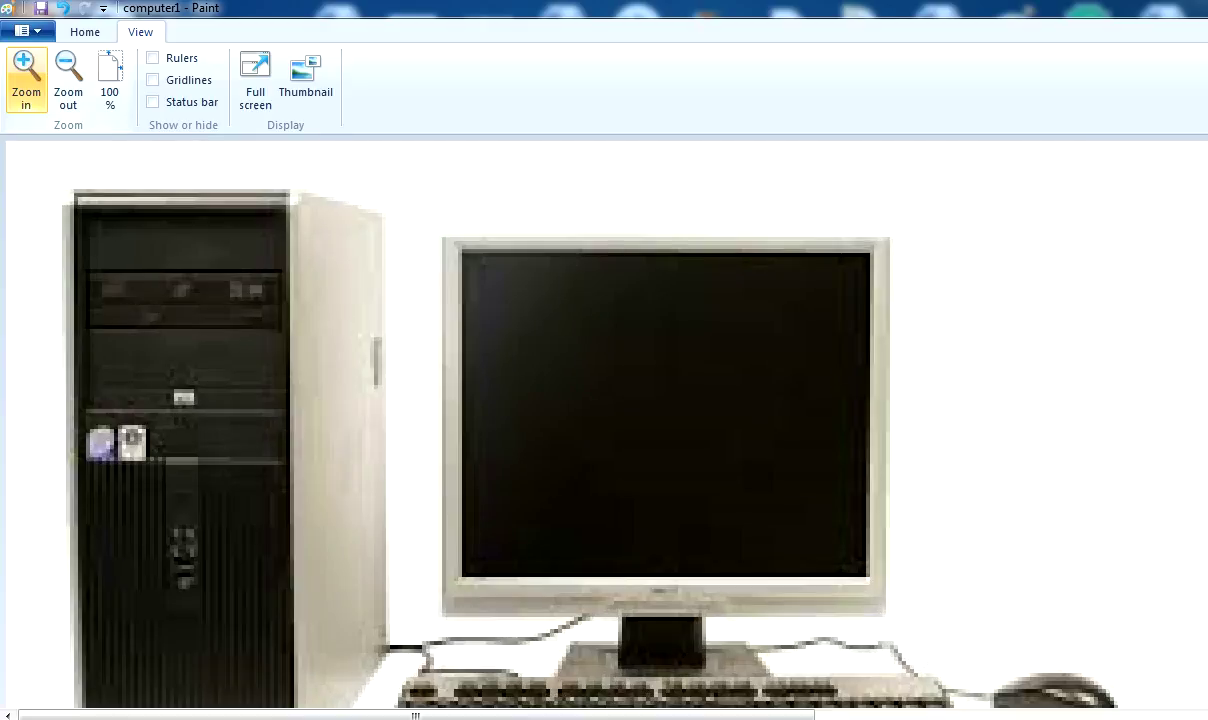
left_click(26, 78)
left_click(26, 78)
left_click(26, 78)
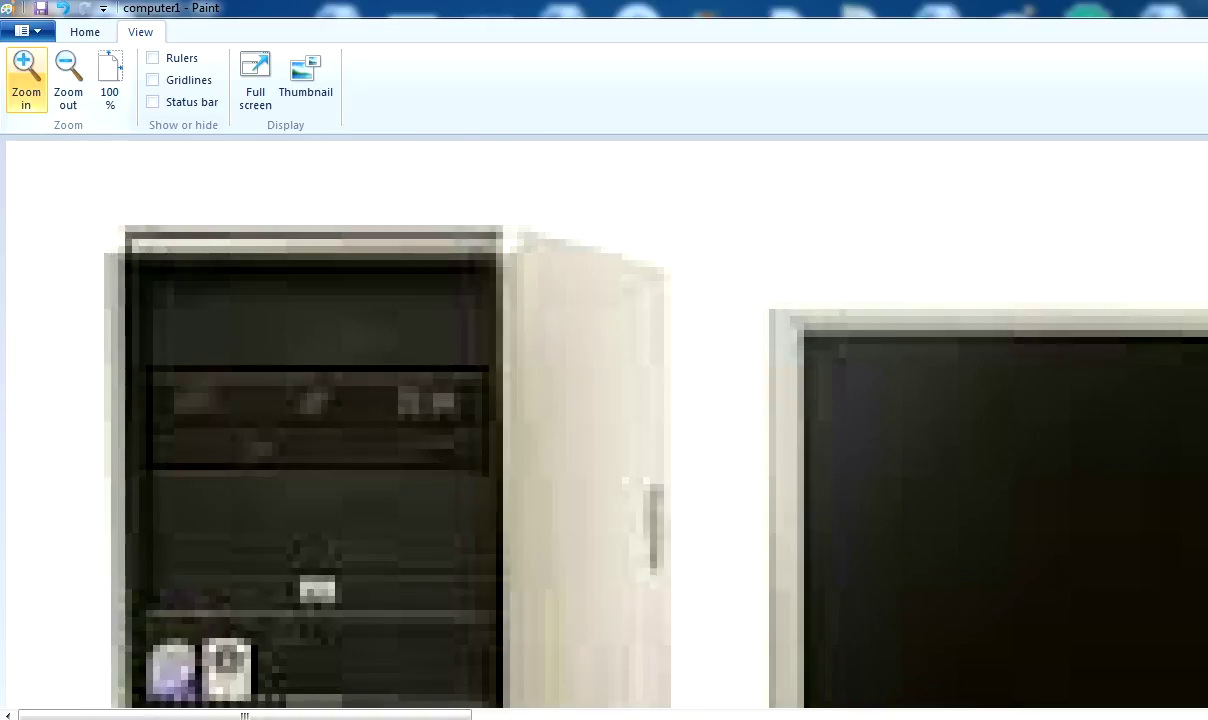
left_click(26, 78)
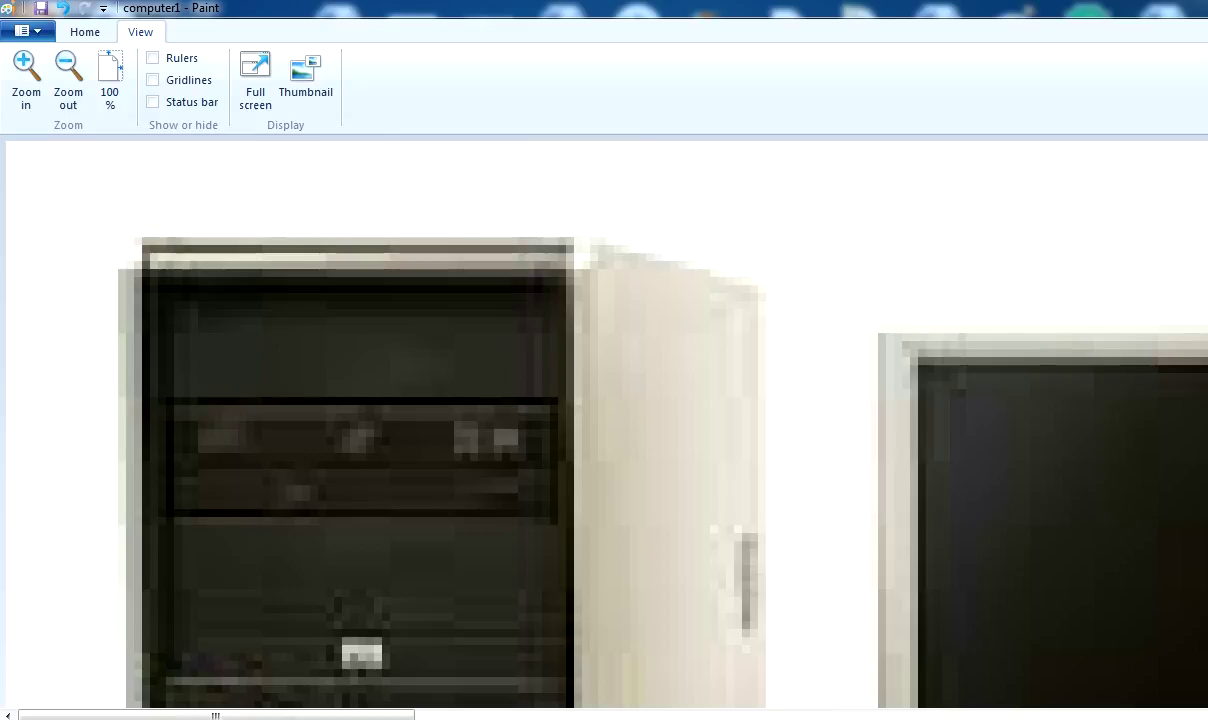
left_click(68, 82)
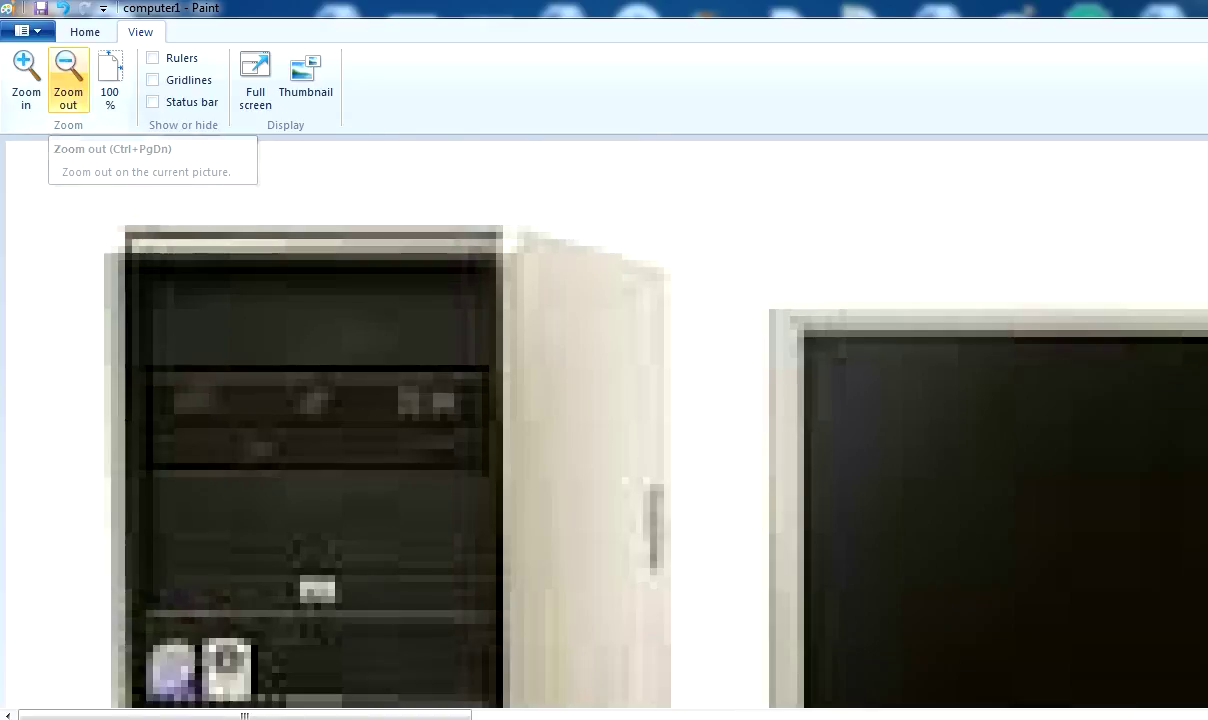
left_click(68, 82)
left_click(68, 82)
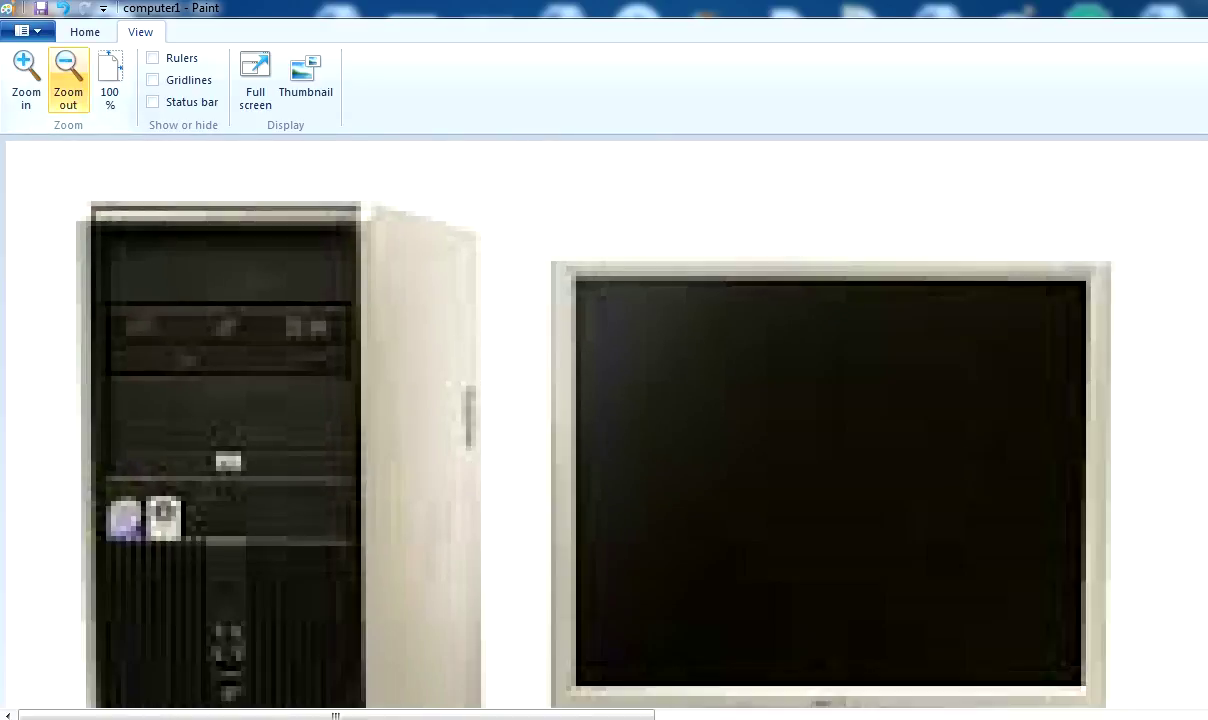
left_click(68, 82)
left_click(68, 82)
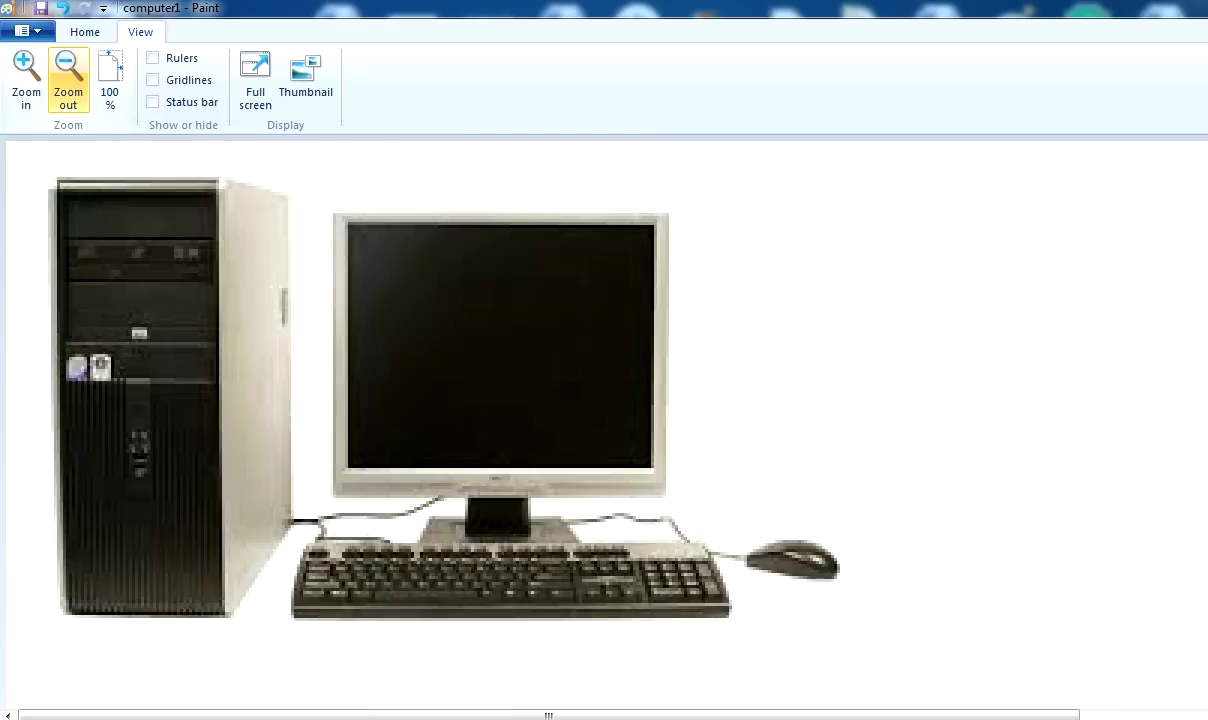
left_click(68, 82)
left_click(68, 82)
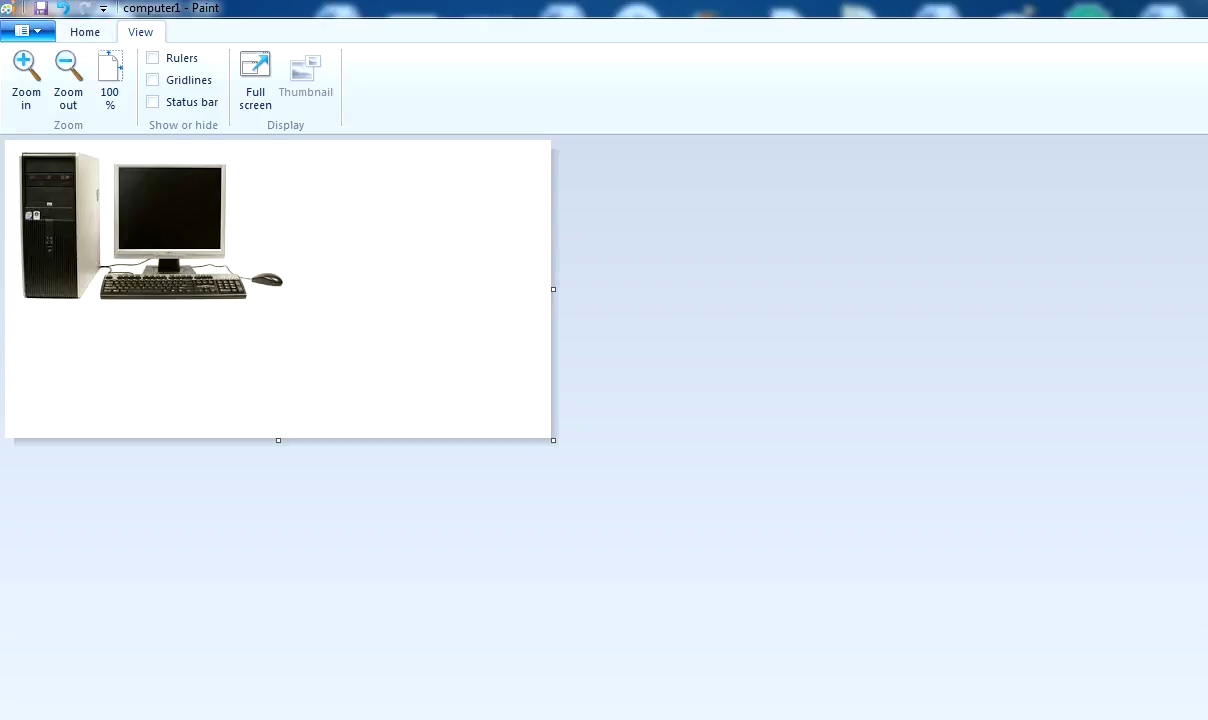
Step: Start Save as for computer1 and choose the Desktop as the save location
key("alt+f")
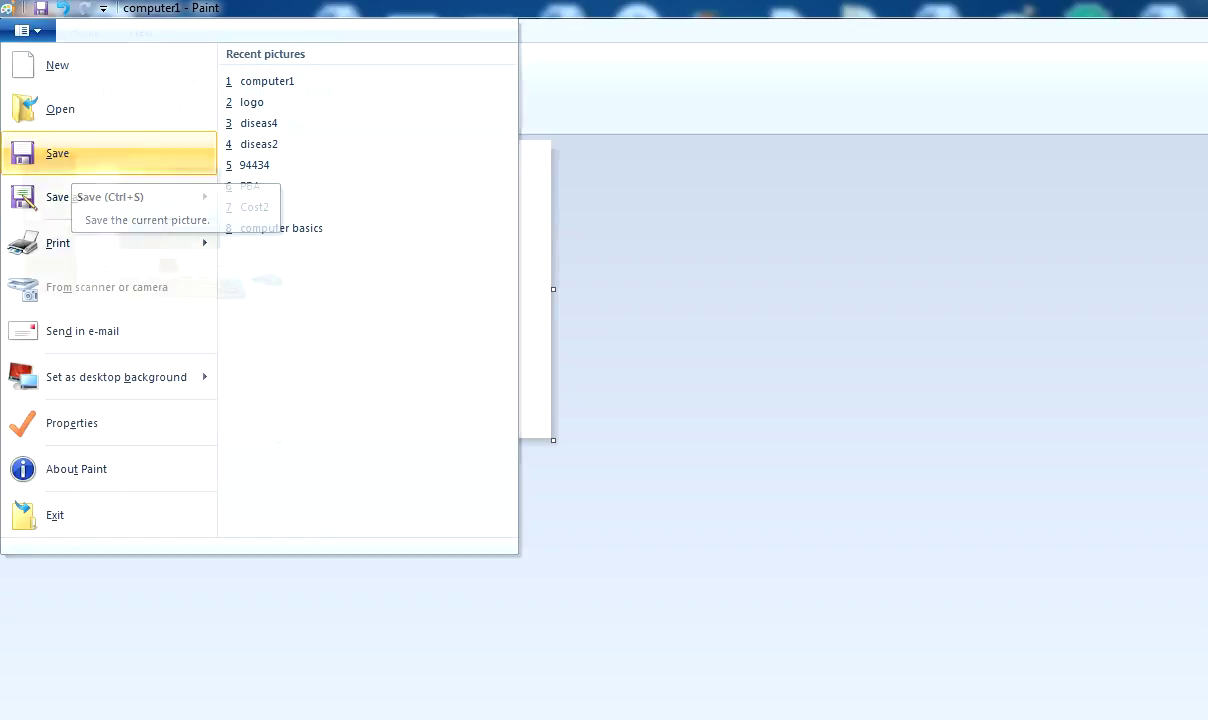
key("Return")
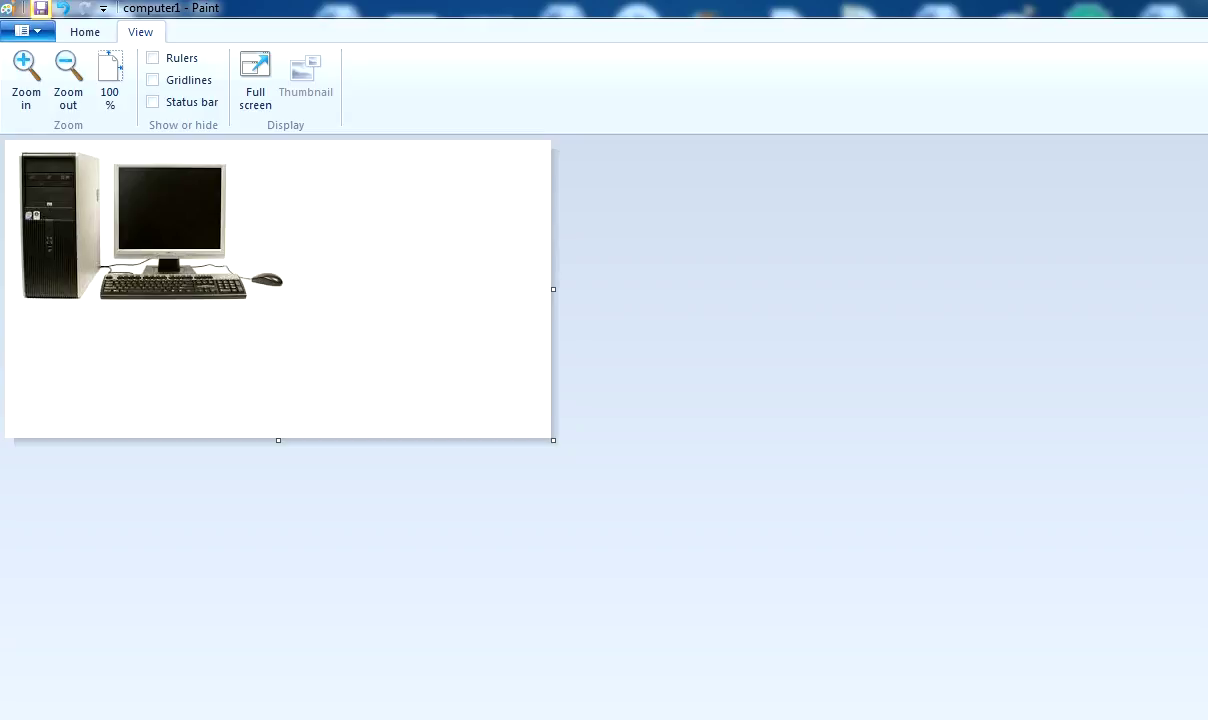
left_click(22, 31)
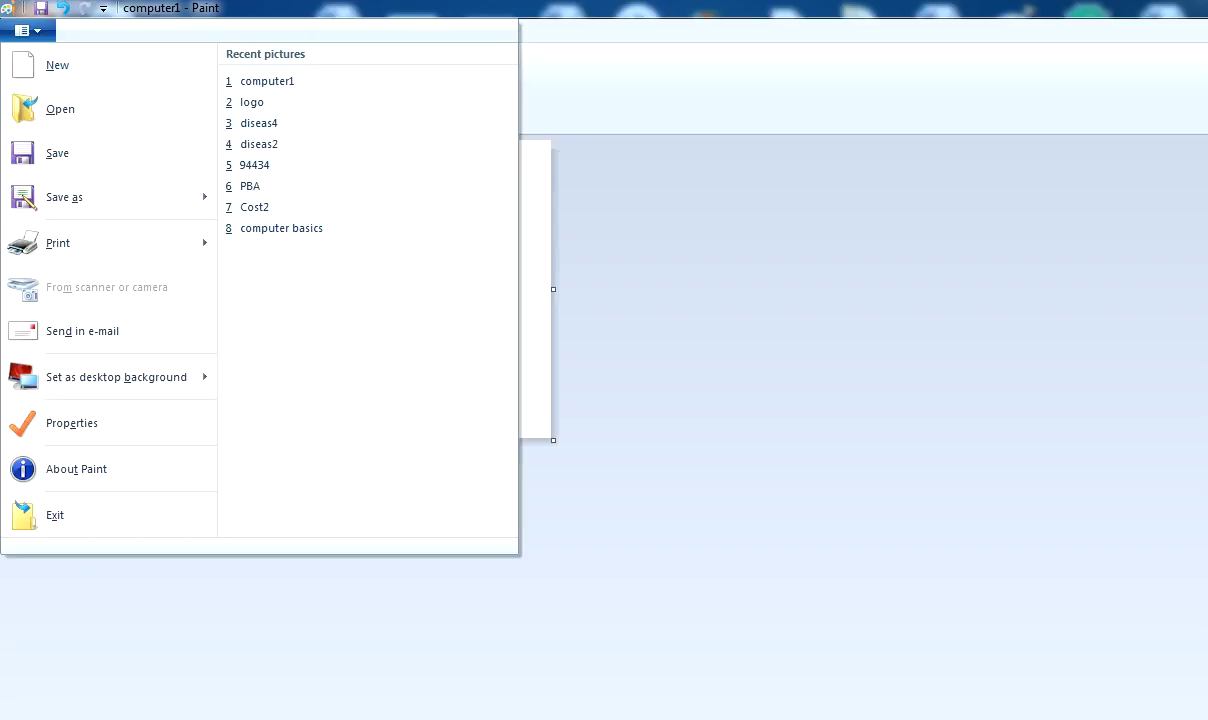
key("Escape")
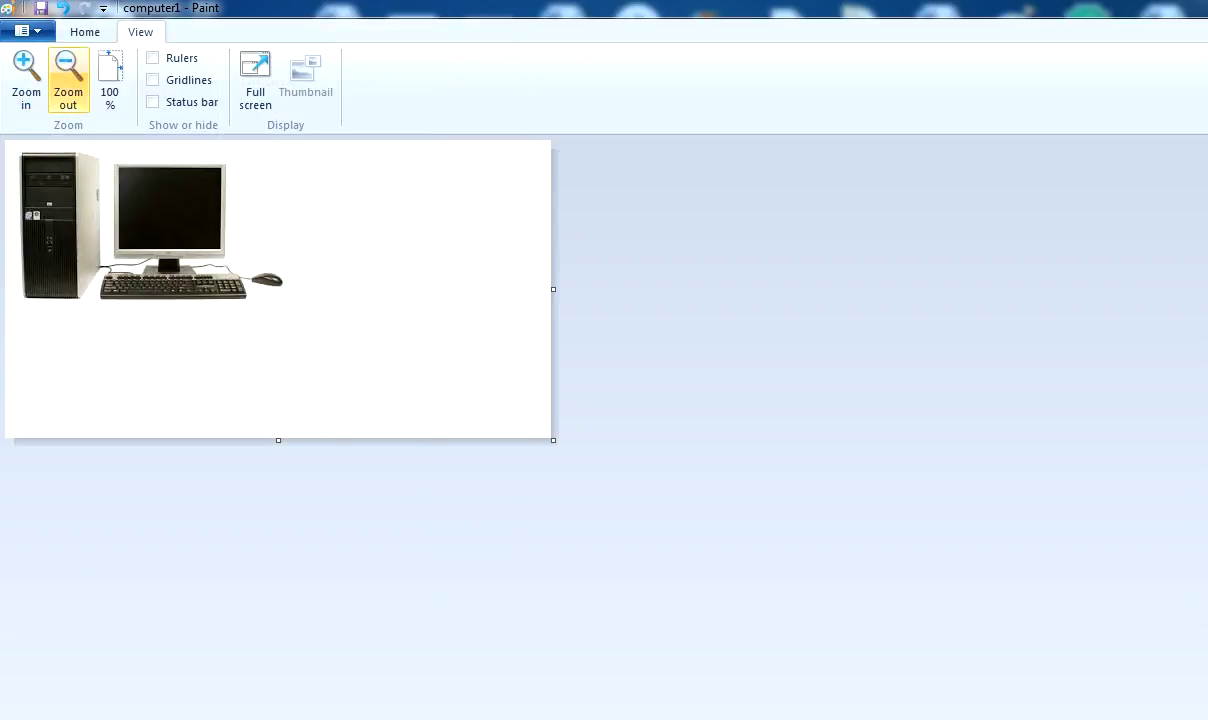
left_click(22, 31)
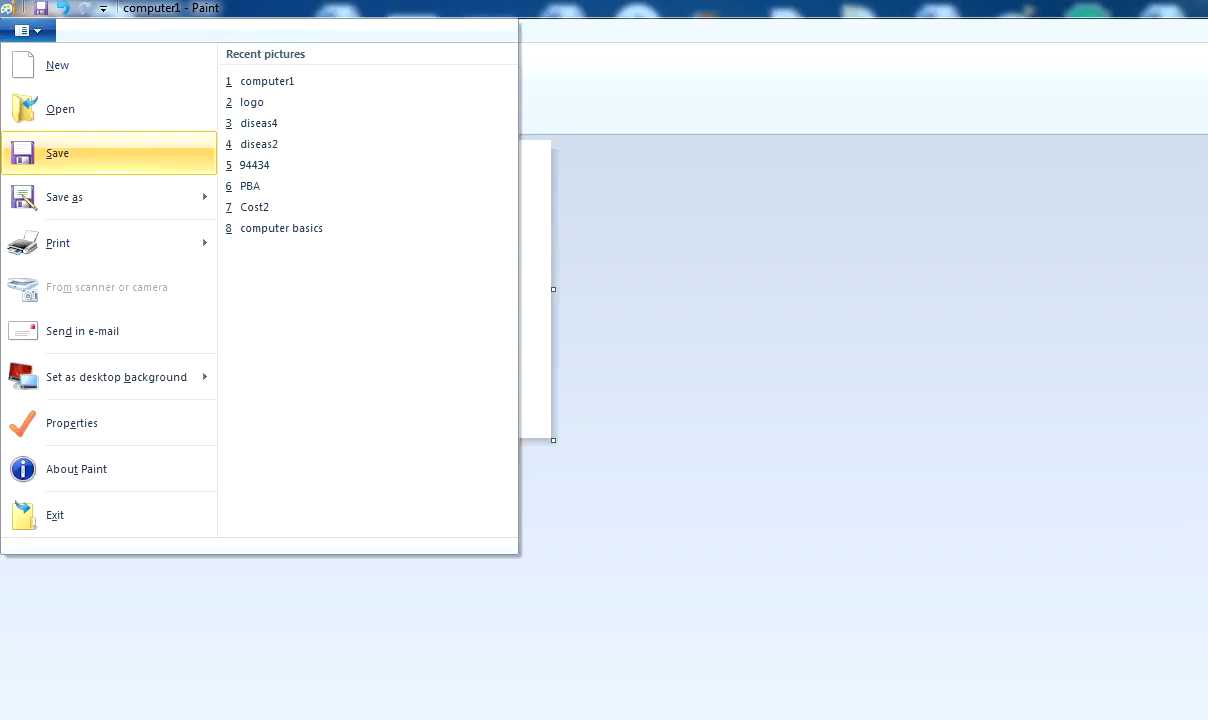
left_click(300, 145)
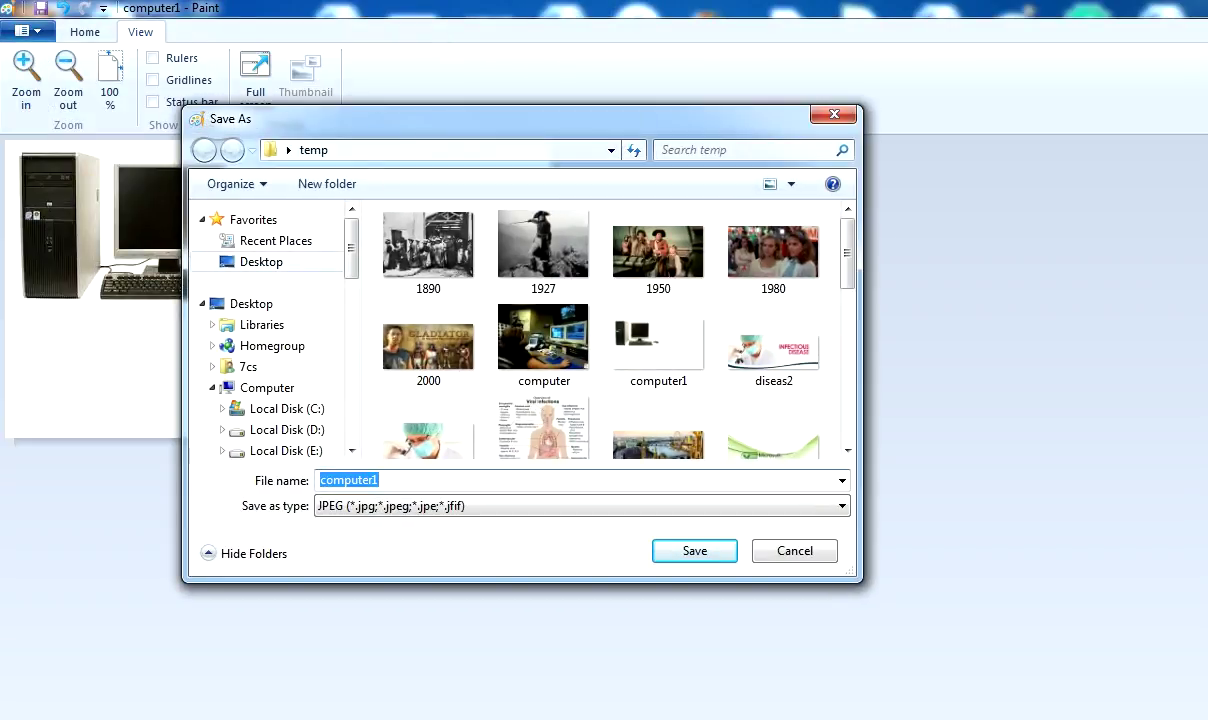
left_click(261, 261)
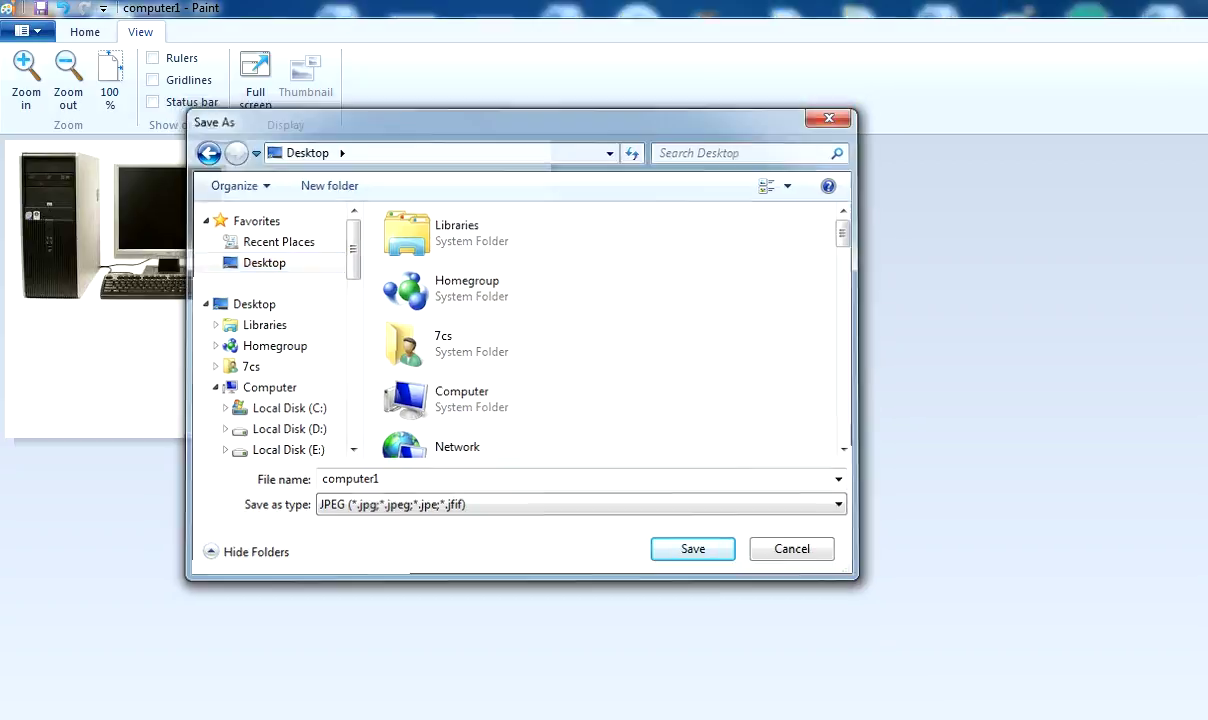
Step: Cancel the Save As dialog, then bring up the screen recorder's options from the notification area
left_click(834, 114)
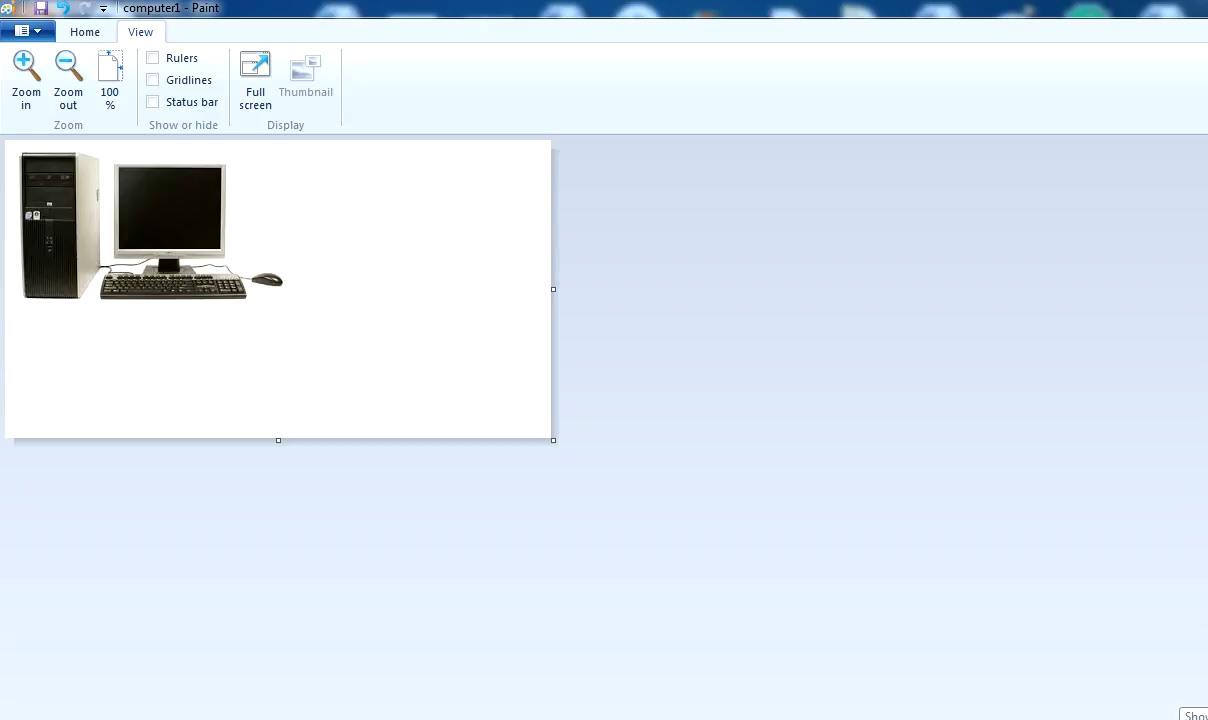
left_click(1136, 715)
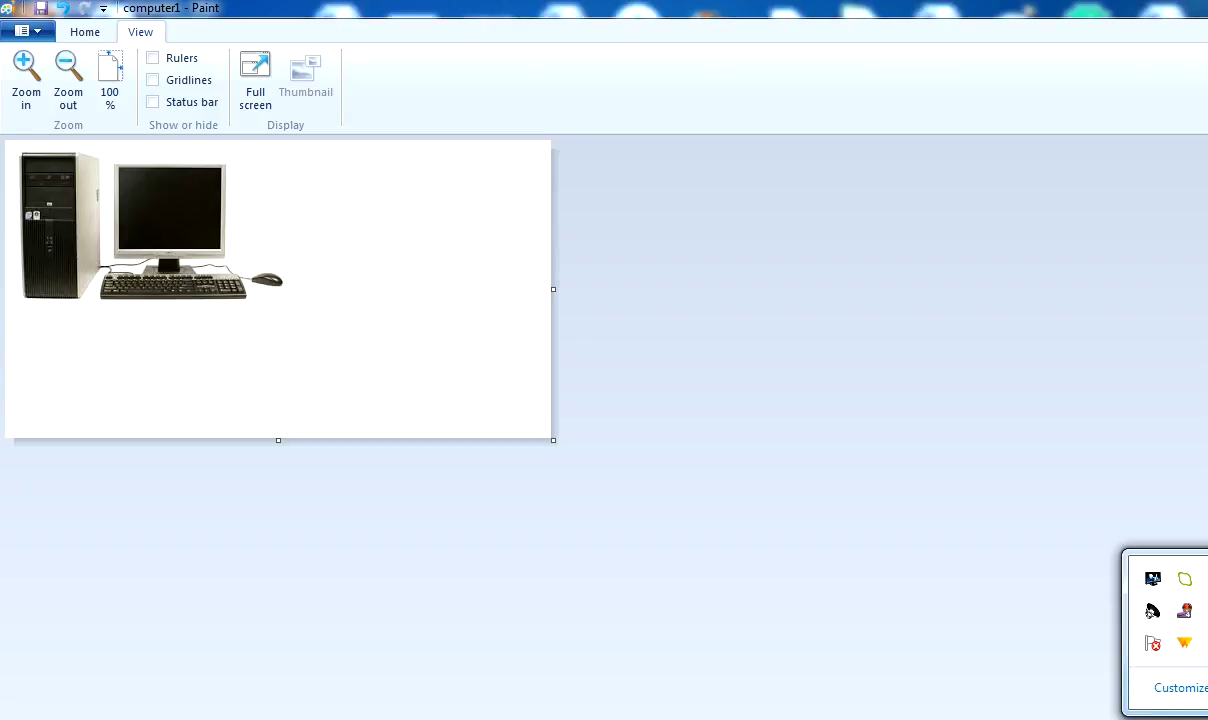
right_click(1153, 578)
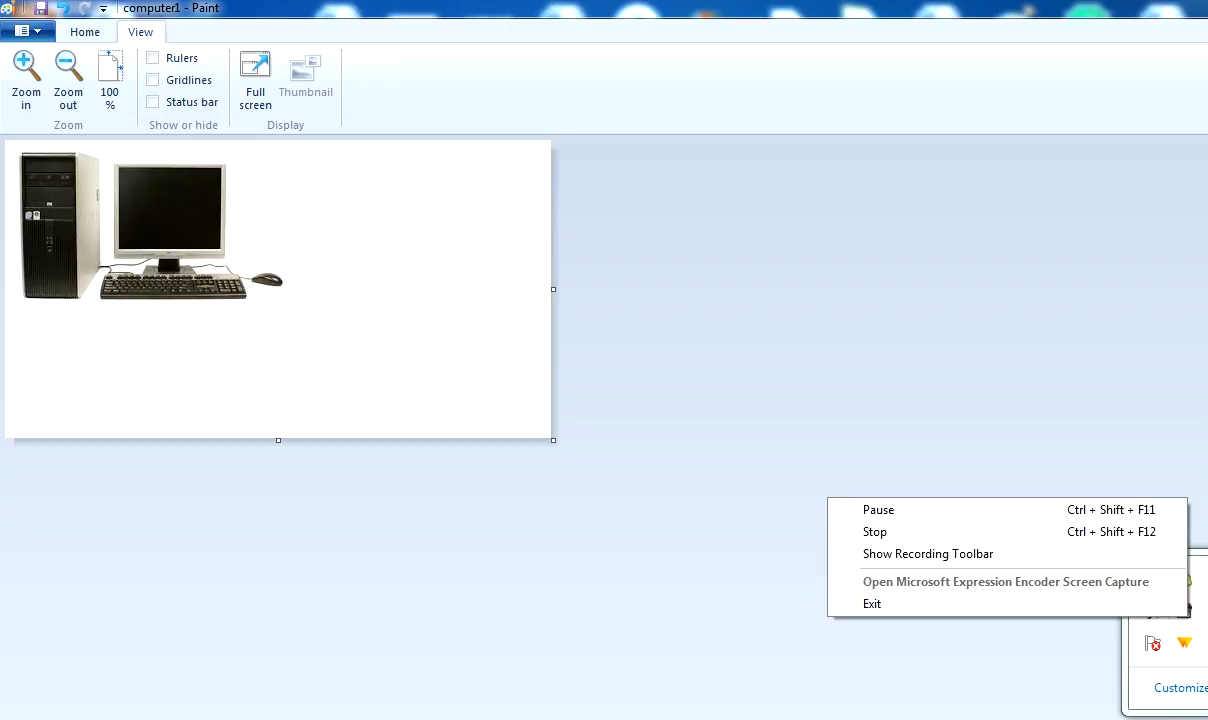